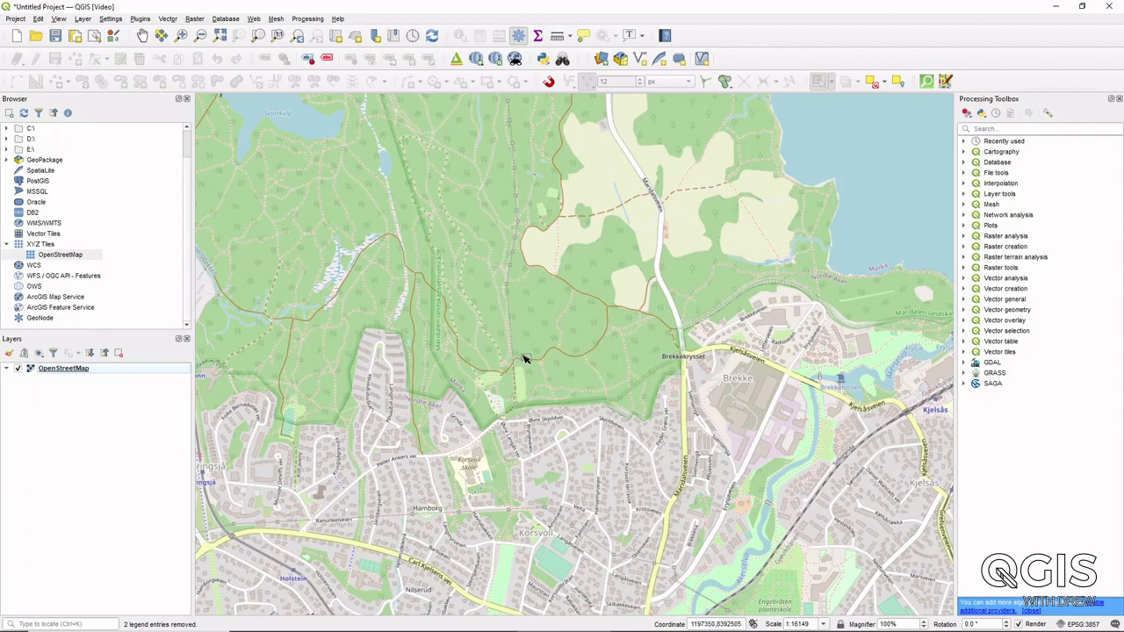
# - Download the OpenStreetMap objects with key building for the canvas extent around Grinda and Brekkekrysset using a QuickOSM quick query
pyautogui.scroll(1, 539, 394)
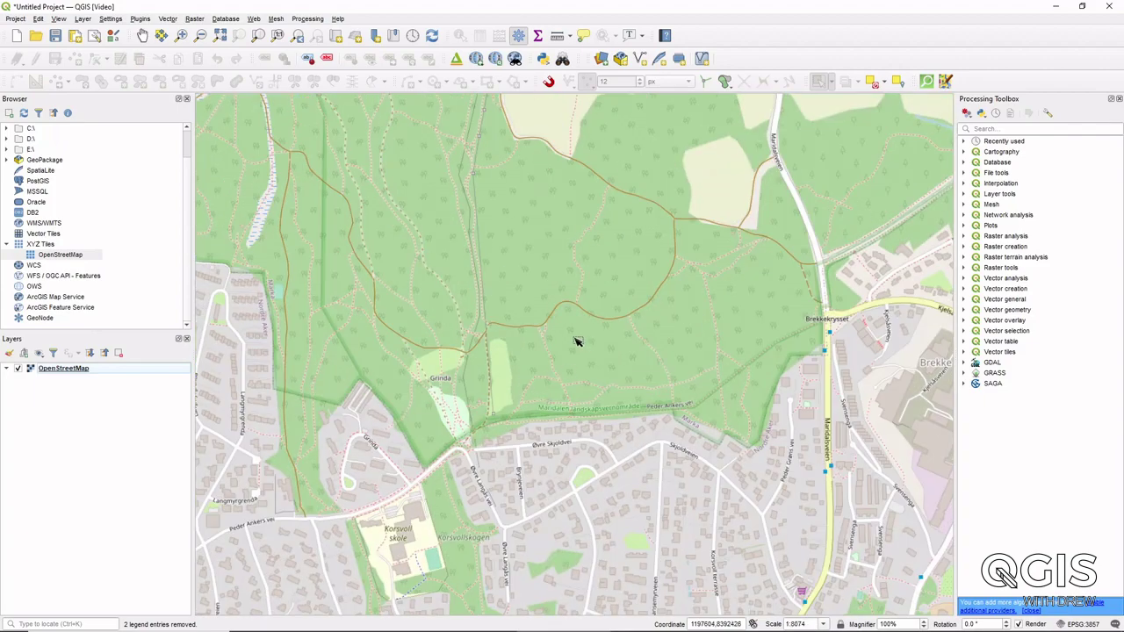
pyautogui.moveTo(574, 341); pyautogui.dragTo(579, 372)
pyautogui.moveTo(606, 446); pyautogui.dragTo(589, 344)
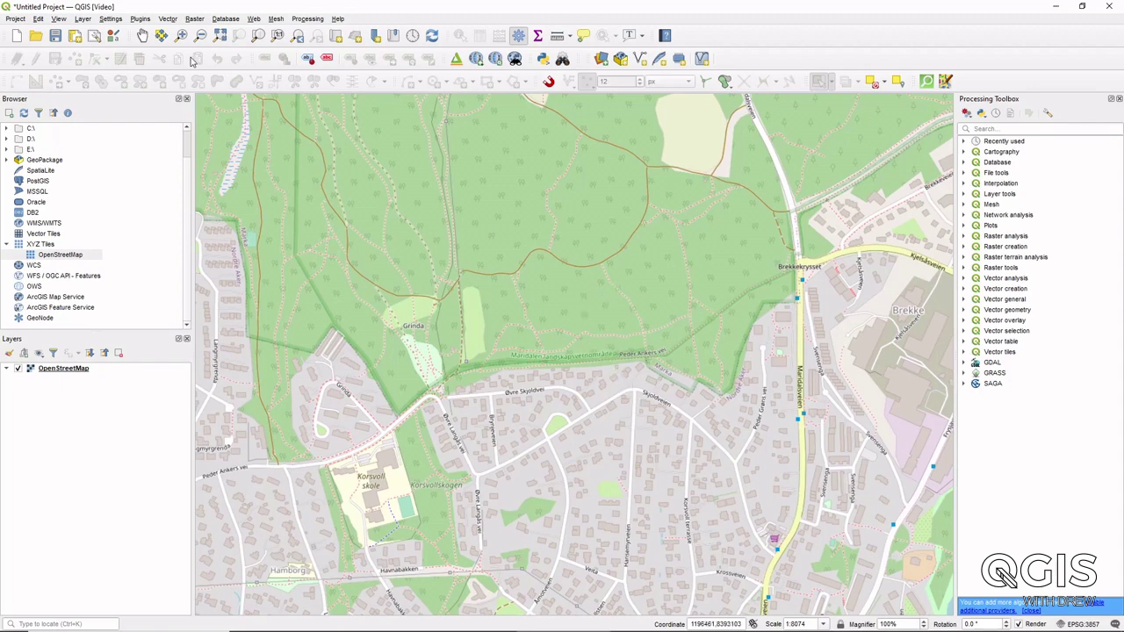
pyautogui.click(225, 19)
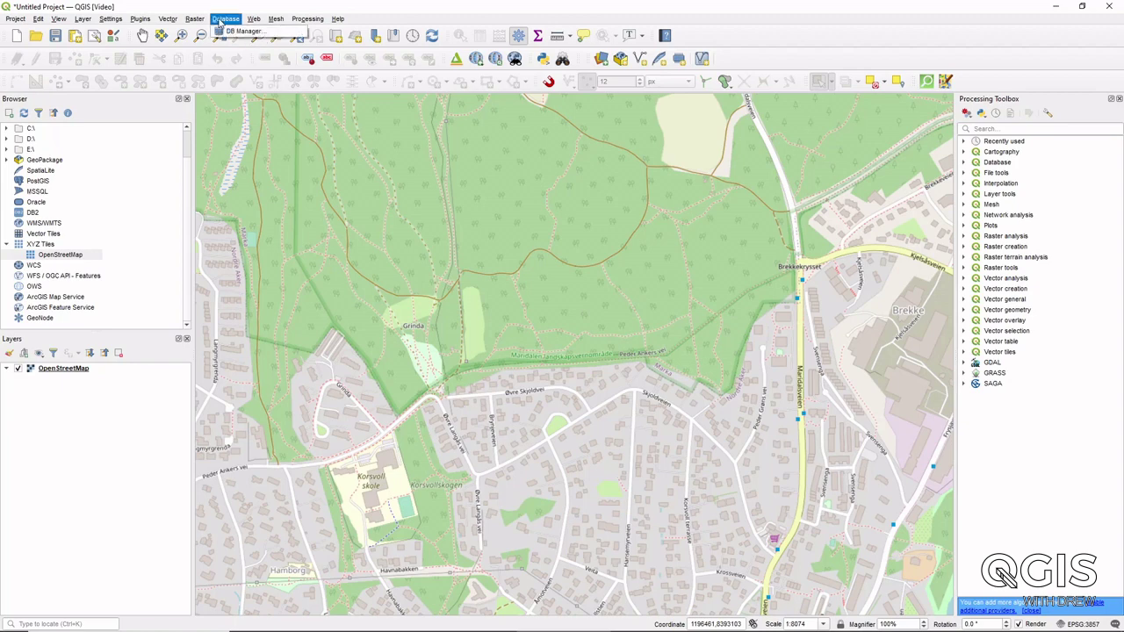
pyautogui.moveTo(180, 31)
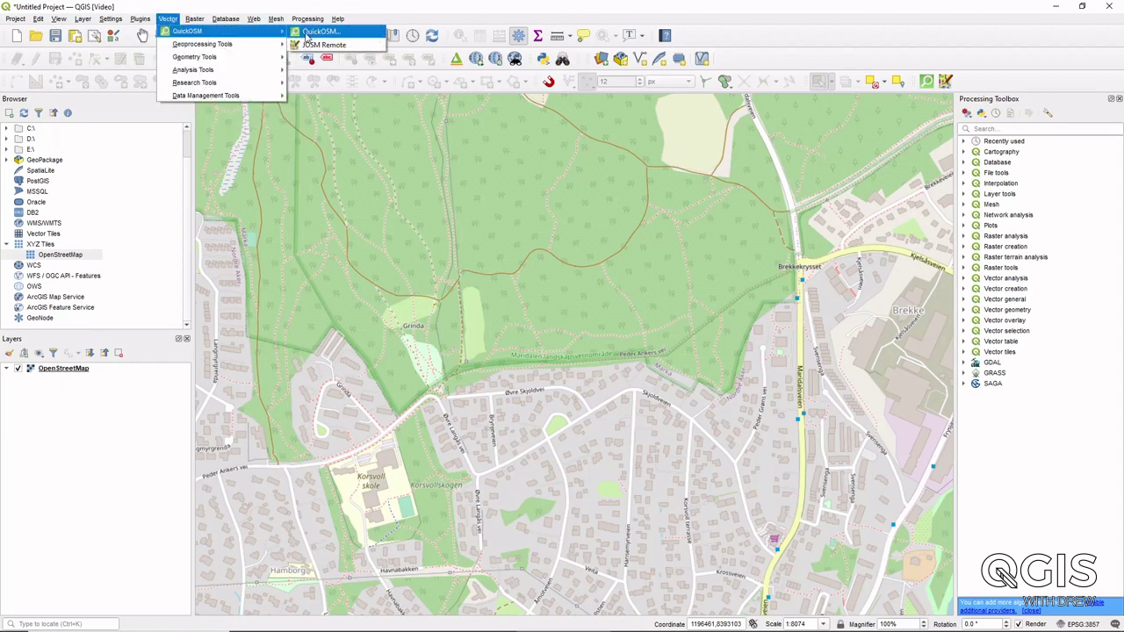
pyautogui.click(316, 32)
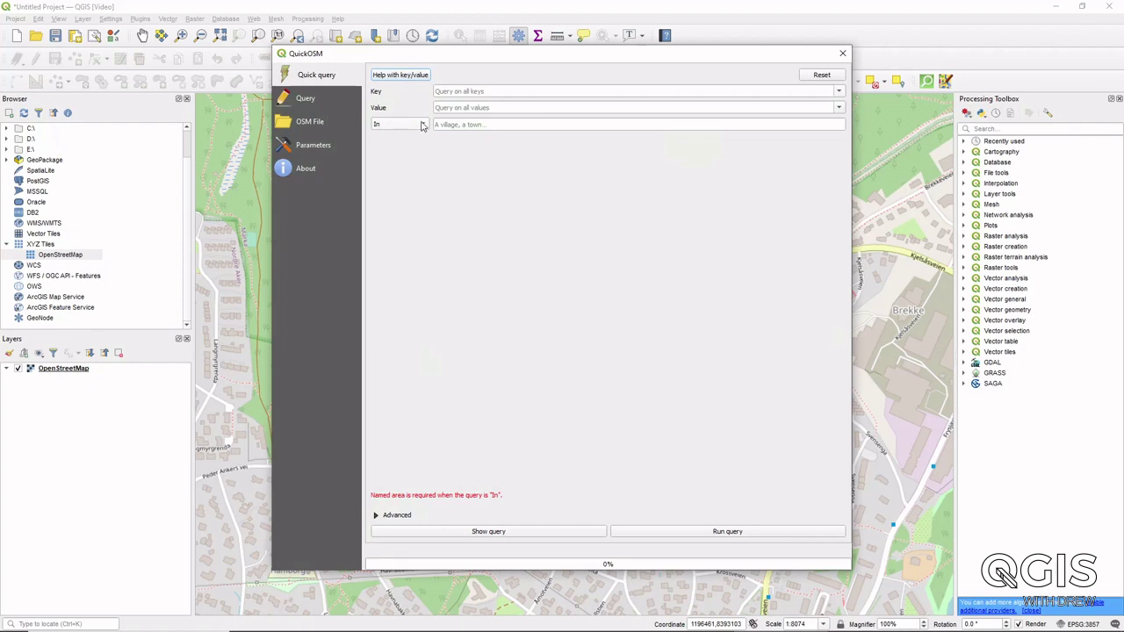
pyautogui.click(421, 125)
pyautogui.click(395, 149)
pyautogui.click(838, 92)
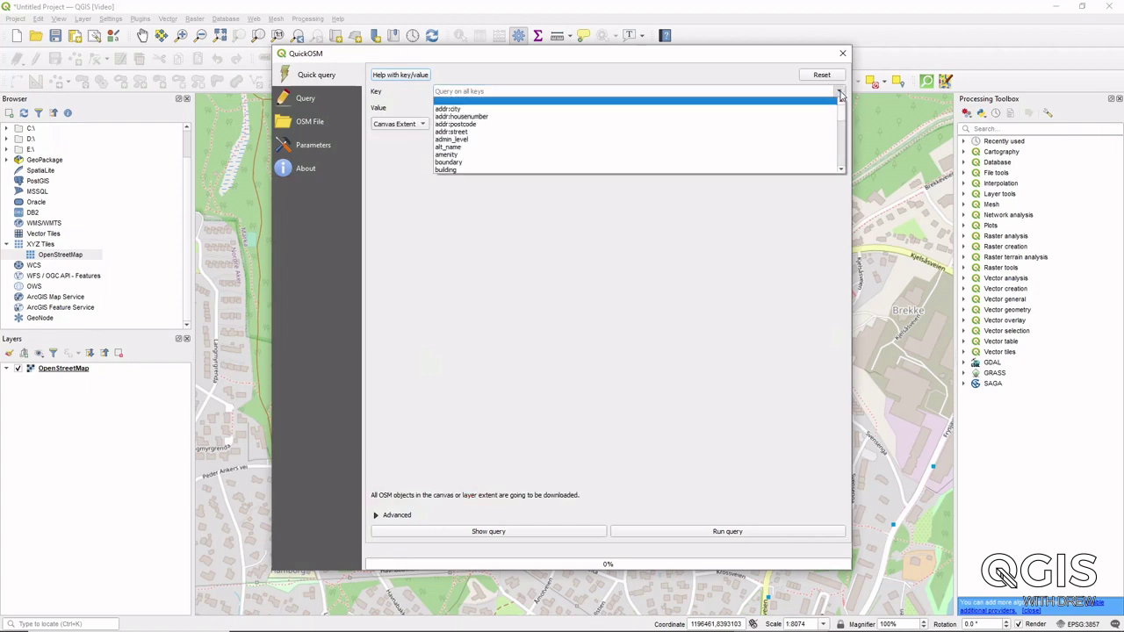
pyautogui.click(571, 168)
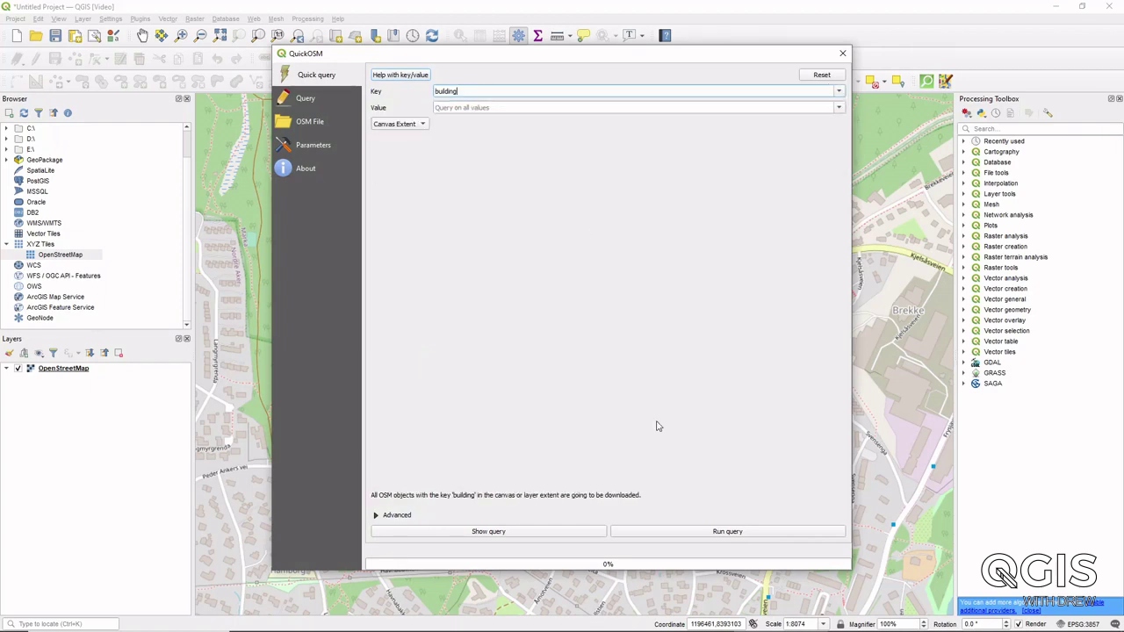
pyautogui.click(703, 533)
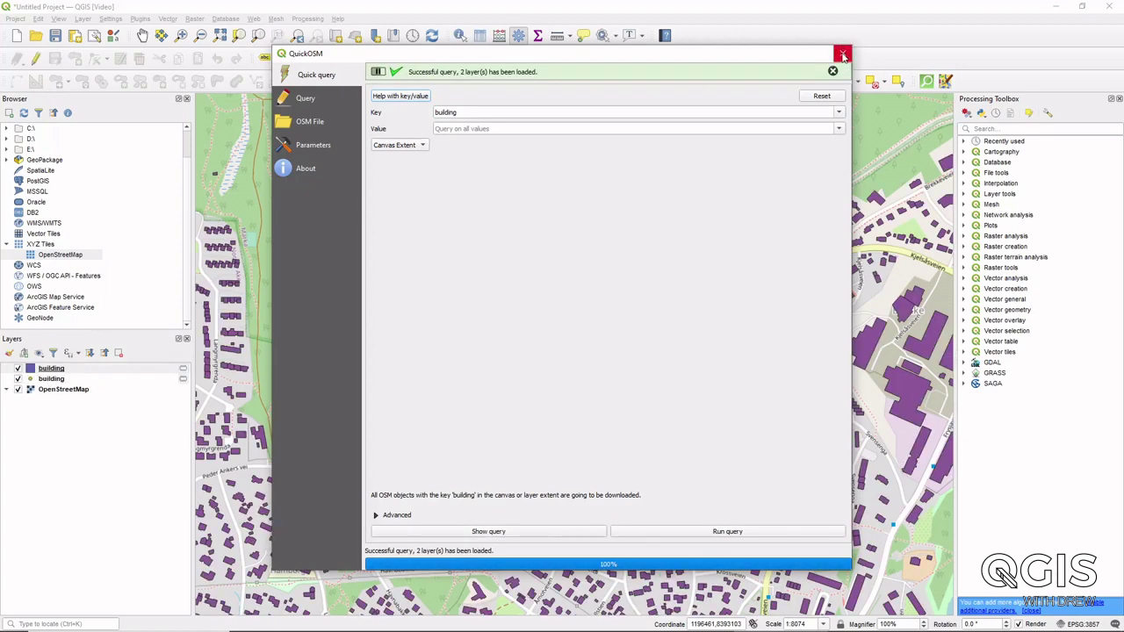
# - Download the OpenStreetMap objects with key highway and value secondary for the same canvas extent, and close QuickOSM
pyautogui.click(841, 114)
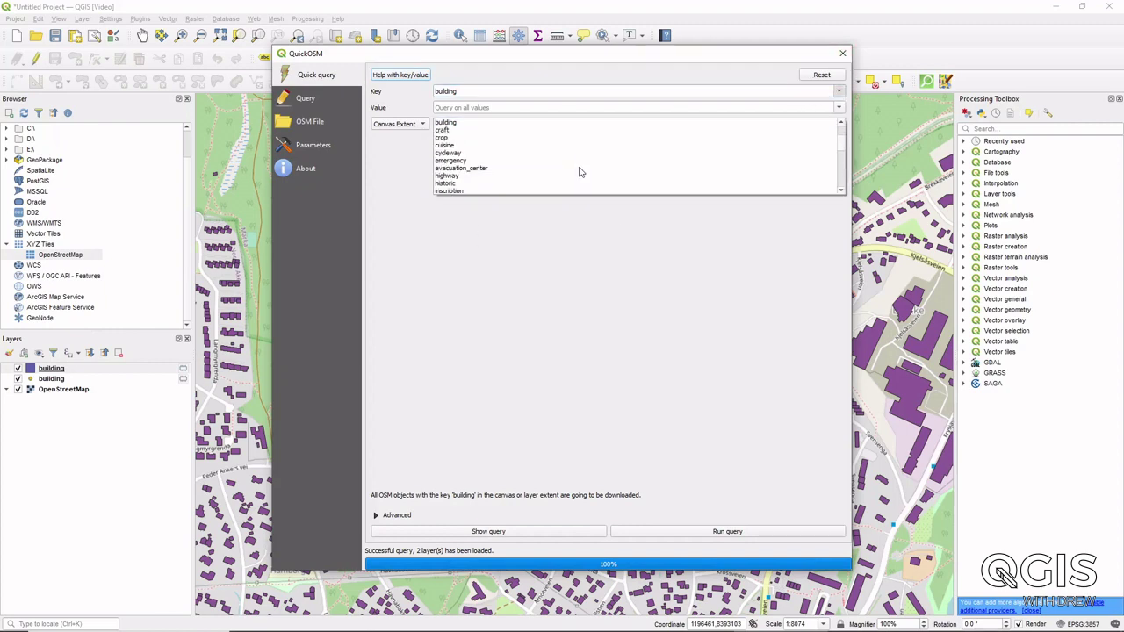
pyautogui.click(475, 176)
pyautogui.click(840, 108)
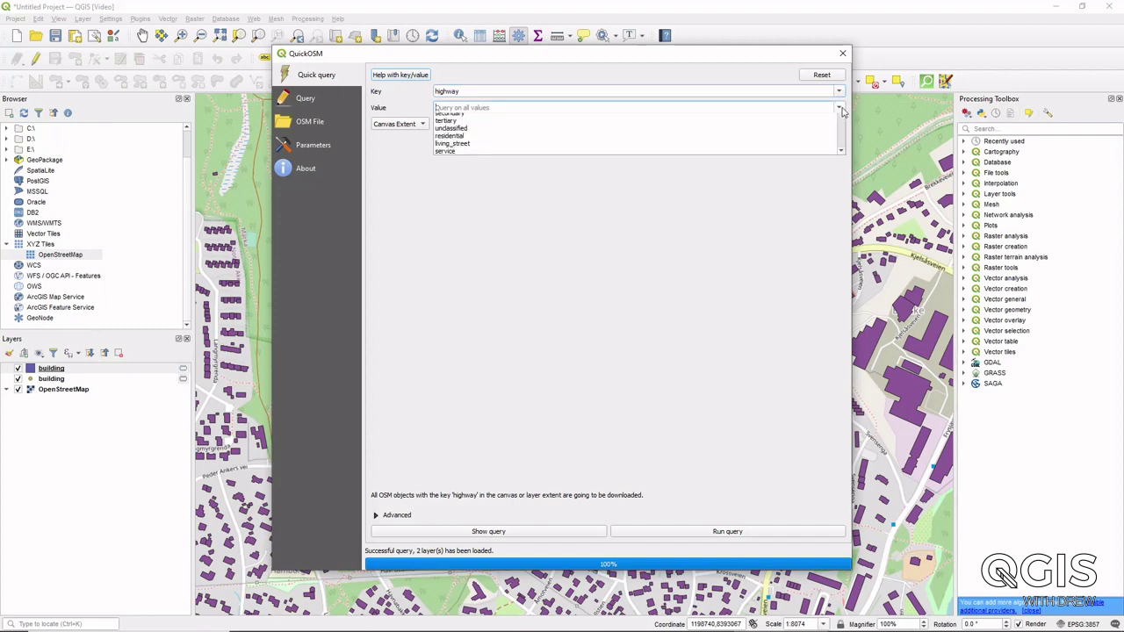
pyautogui.click(485, 144)
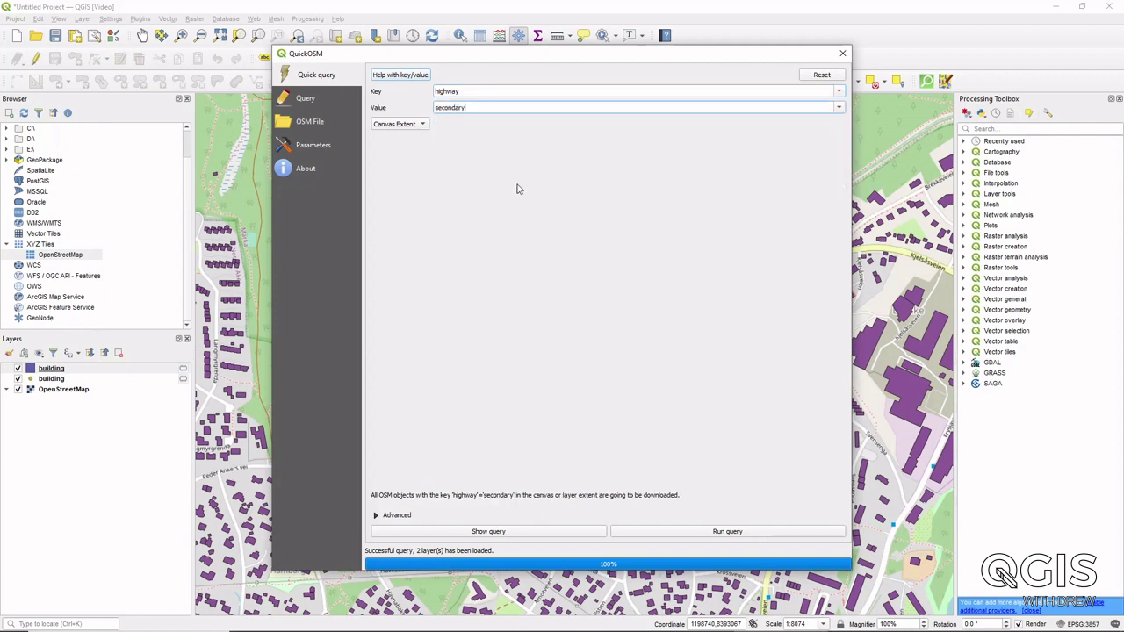
pyautogui.click(728, 538)
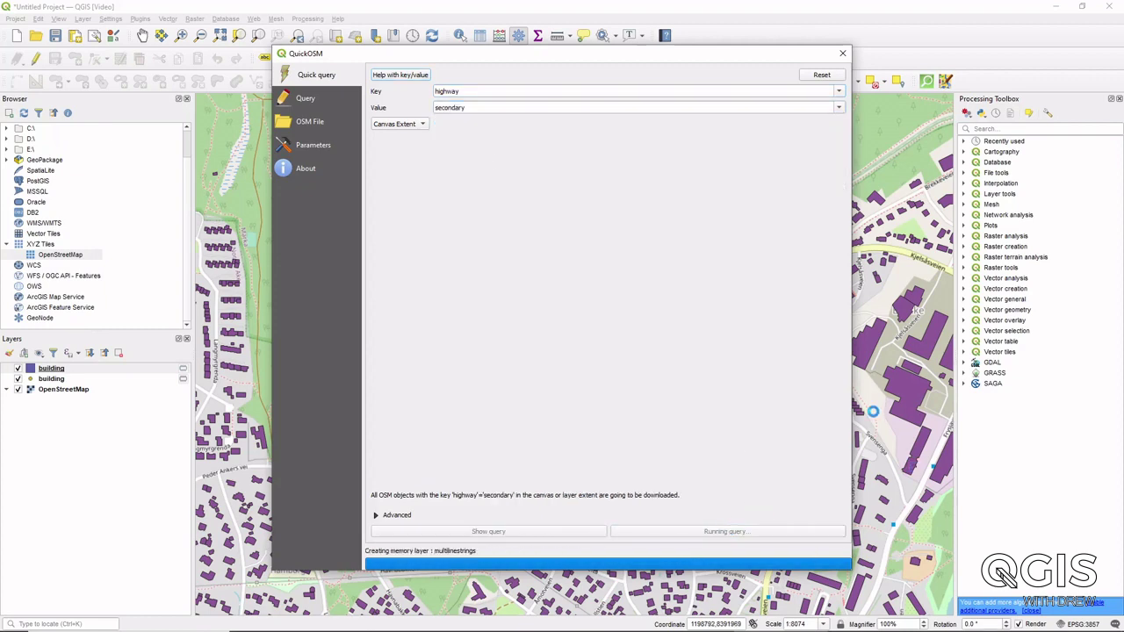
pyautogui.click(842, 53)
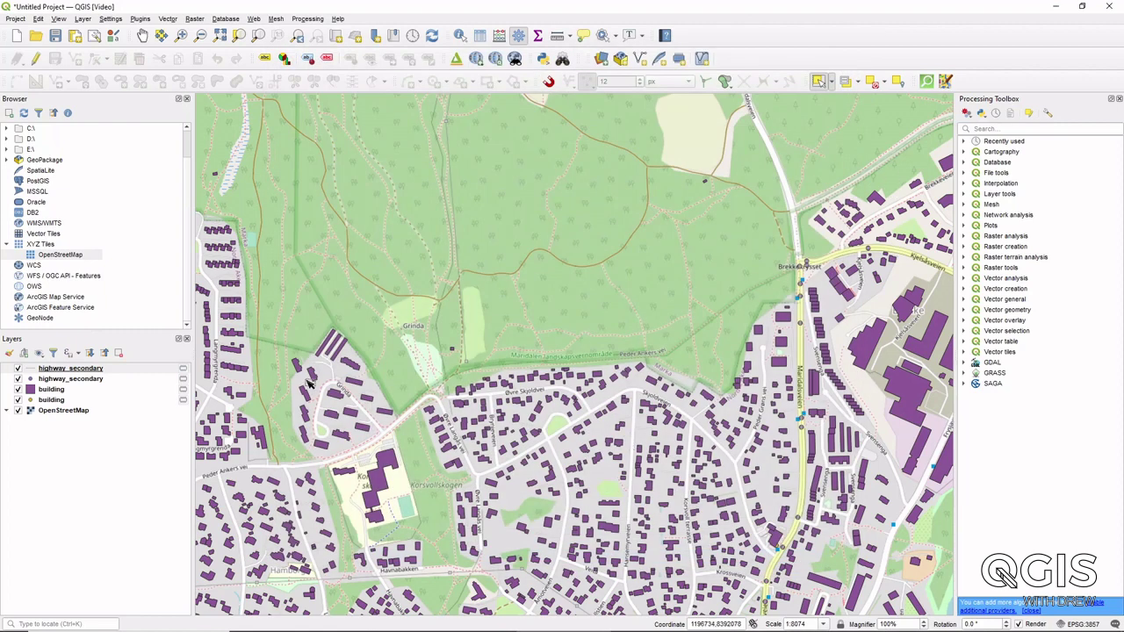
# - Remove the point versions of the highway_secondary and building layers from the project
pyautogui.click(50, 381)
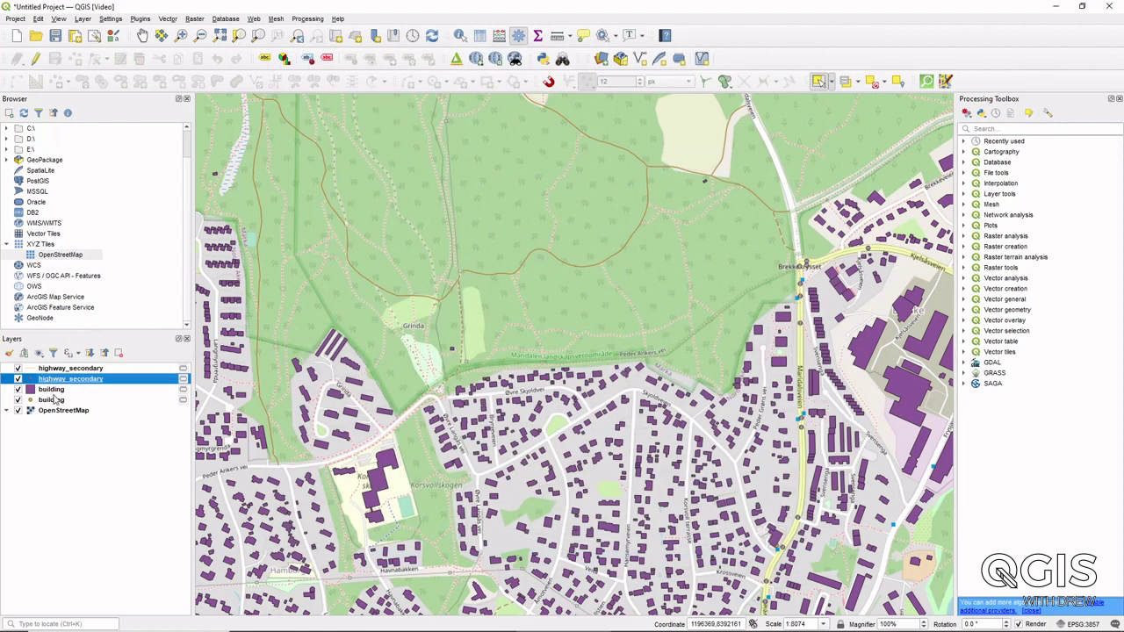
pyautogui.keyDown('shift'); pyautogui.click(65, 401); pyautogui.keyUp('shift')
pyautogui.click(65, 401)
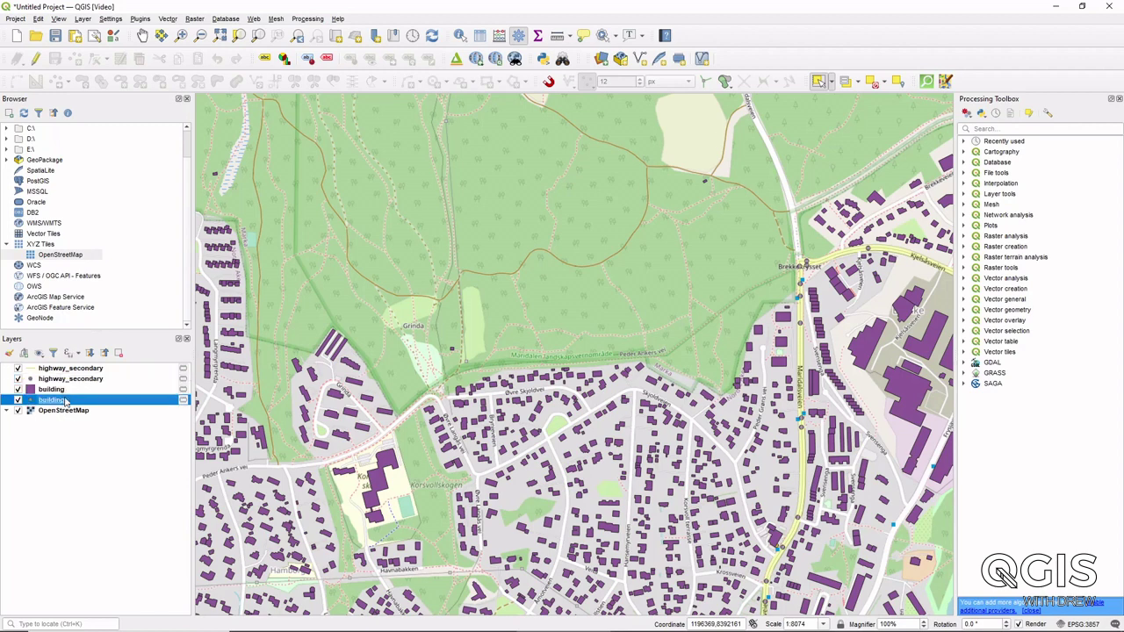
pyautogui.keyDown('ctrl'); pyautogui.click(70, 380); pyautogui.keyUp('ctrl')
pyautogui.rightClick(79, 387)
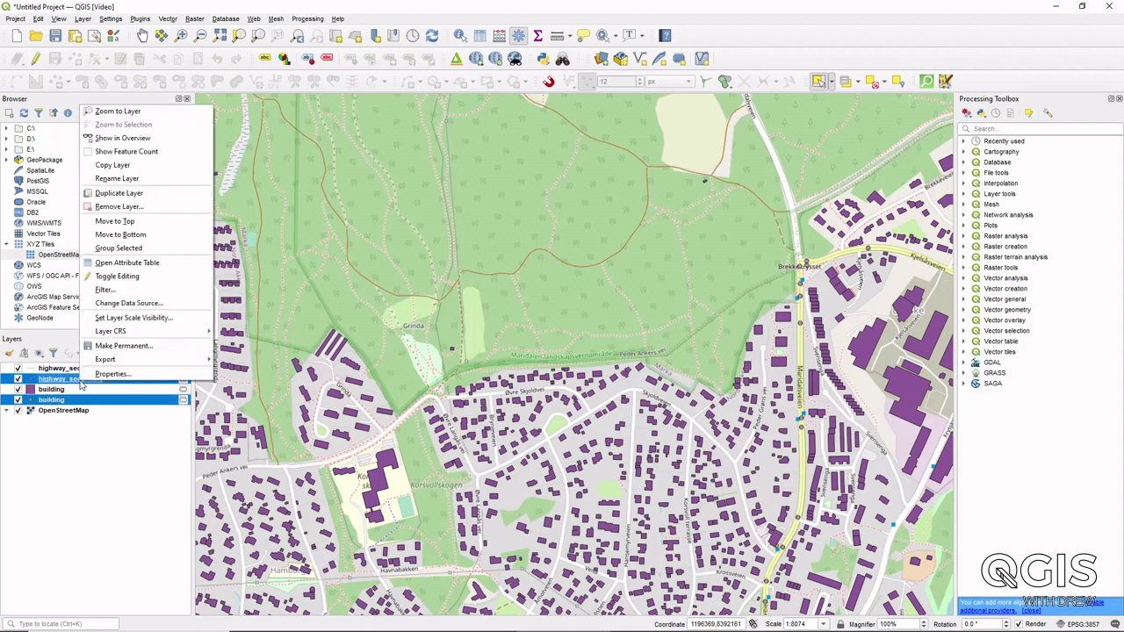
pyautogui.click(123, 206)
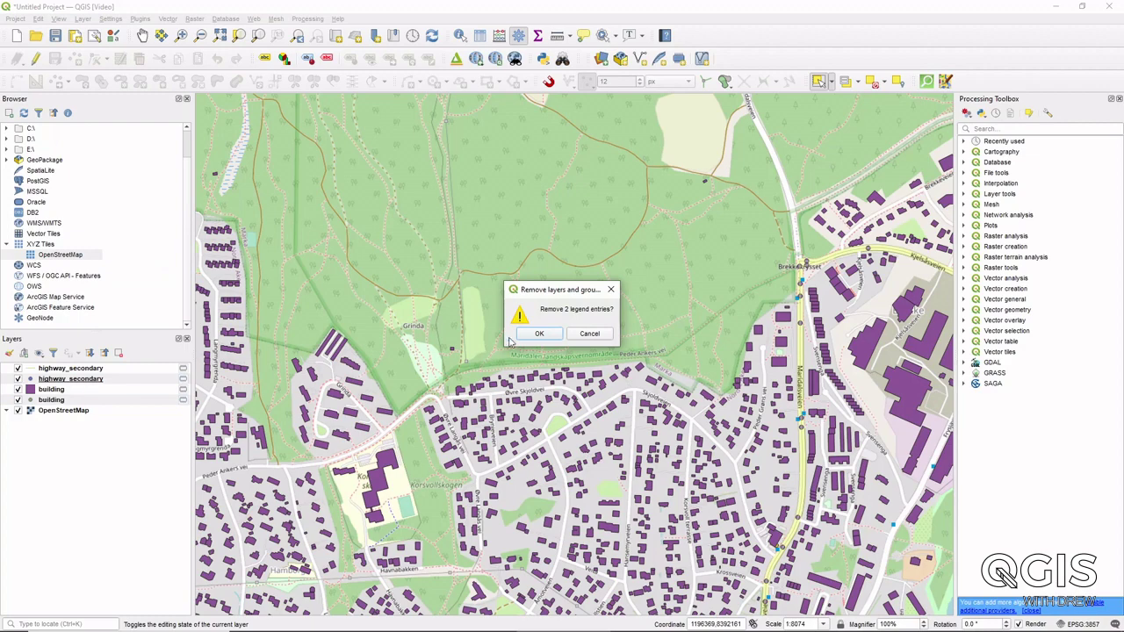
pyautogui.click(537, 336)
# - Style the highway_secondary line layer in black (#000000) with a stroke width of 1 millimeter
pyautogui.click(93, 369)
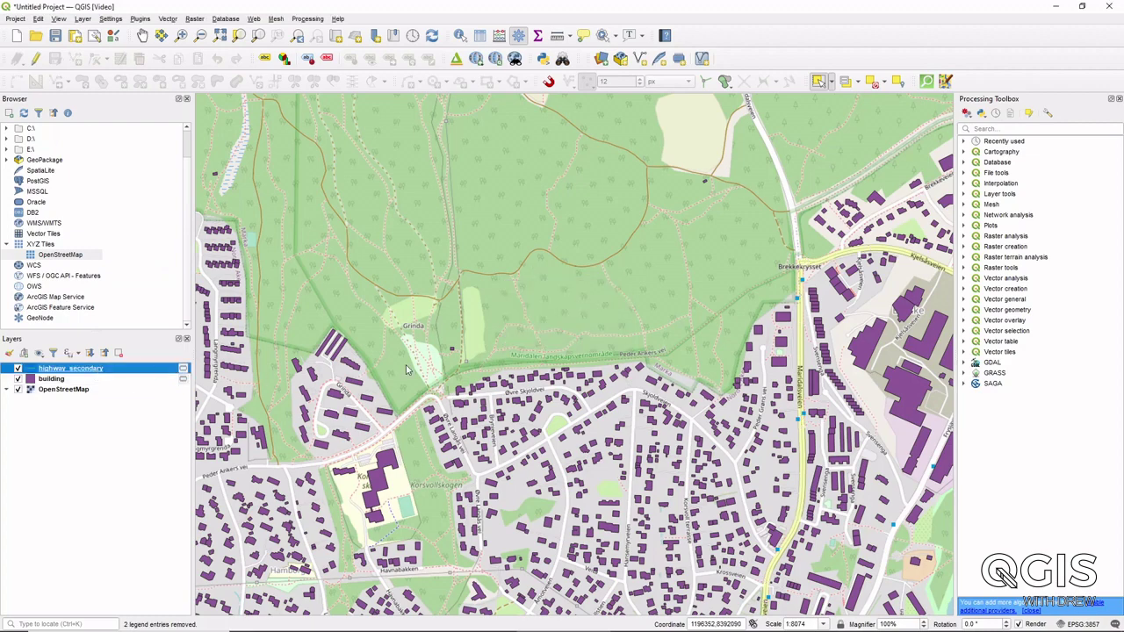
pyautogui.click(282, 181)
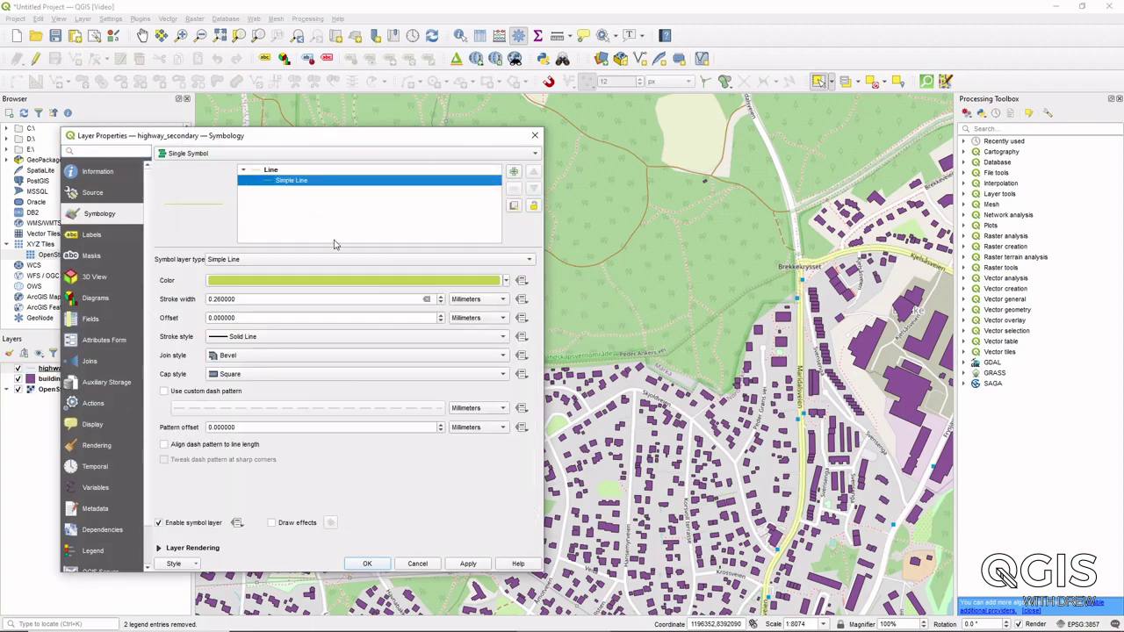
pyautogui.click(437, 280)
pyautogui.click(87, 313)
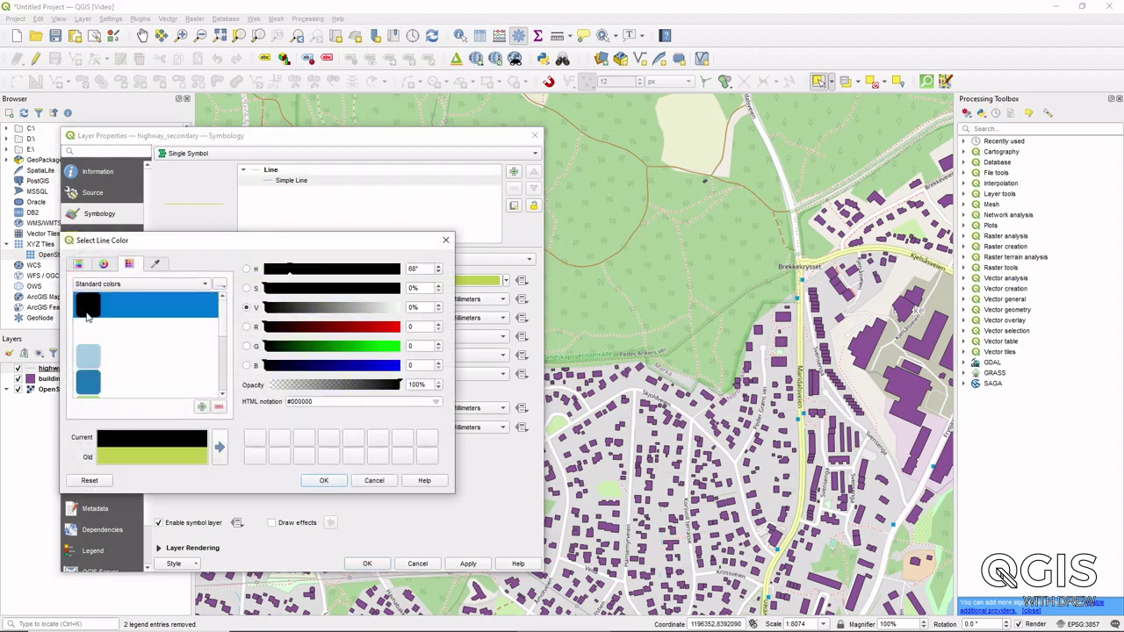
pyautogui.click(343, 481)
pyautogui.doubleClick(255, 299)
pyautogui.write('1')
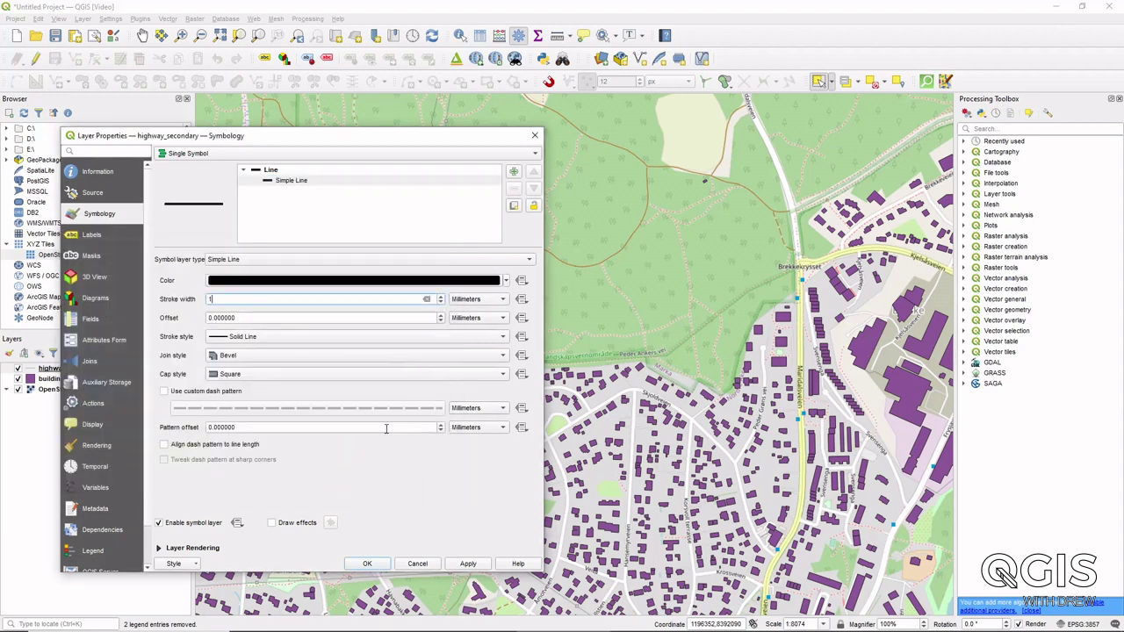
pyautogui.click(367, 563)
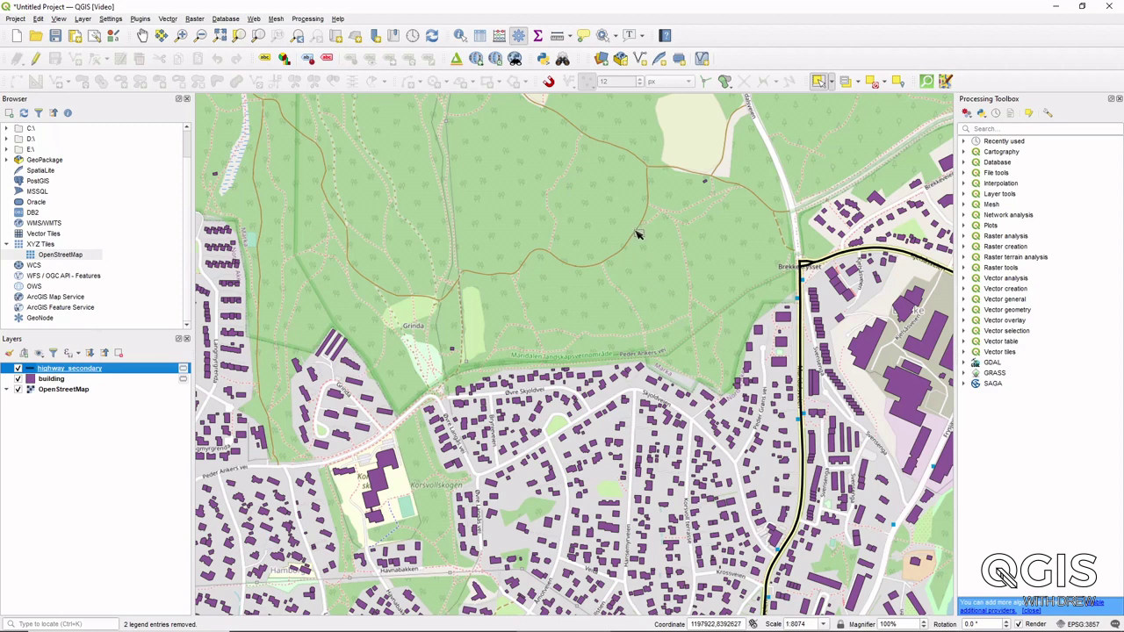
# - Select the secondary road segments across the map and dissolve the whole highway_secondary layer into a temporary layer without dissolve fields
pyautogui.moveTo(594, 184); pyautogui.dragTo(913, 599)
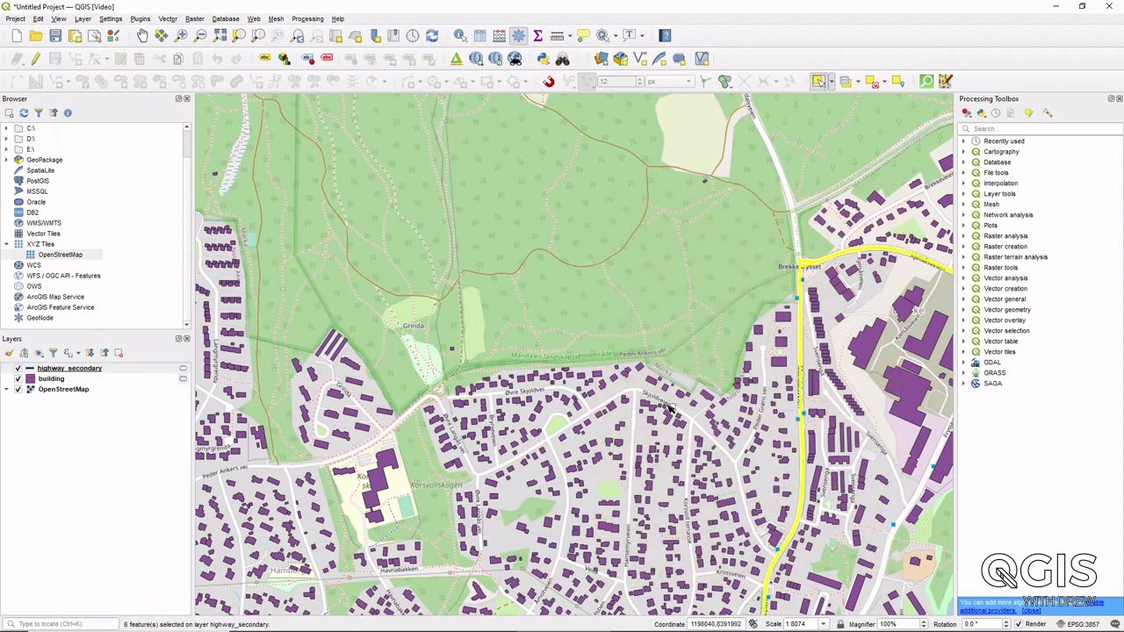
pyautogui.click(167, 19)
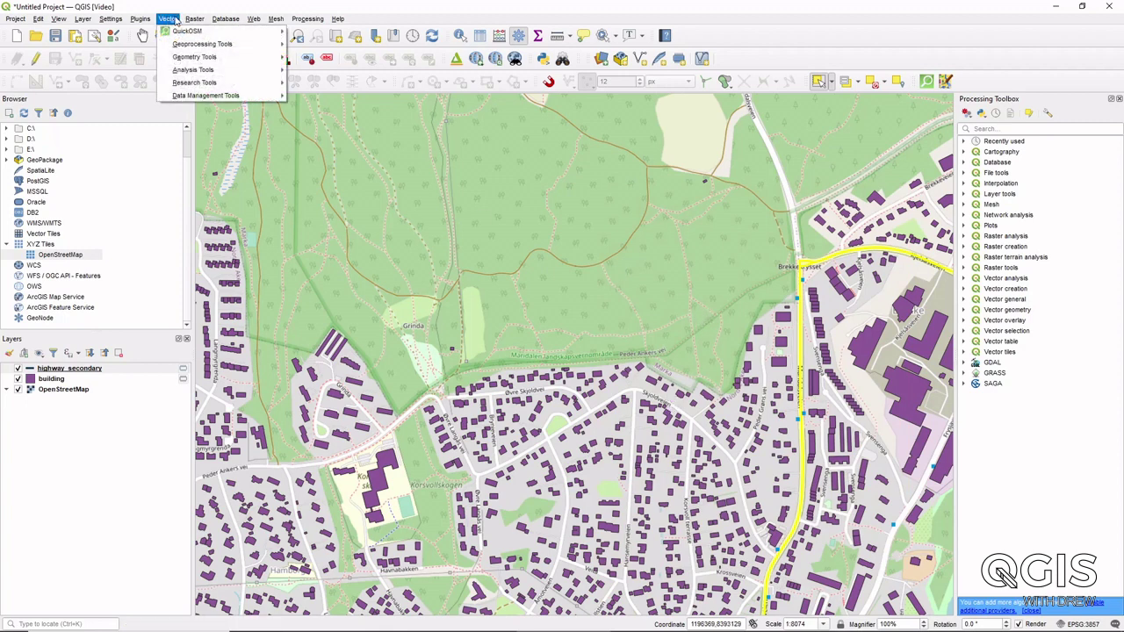
pyautogui.moveTo(186, 57)
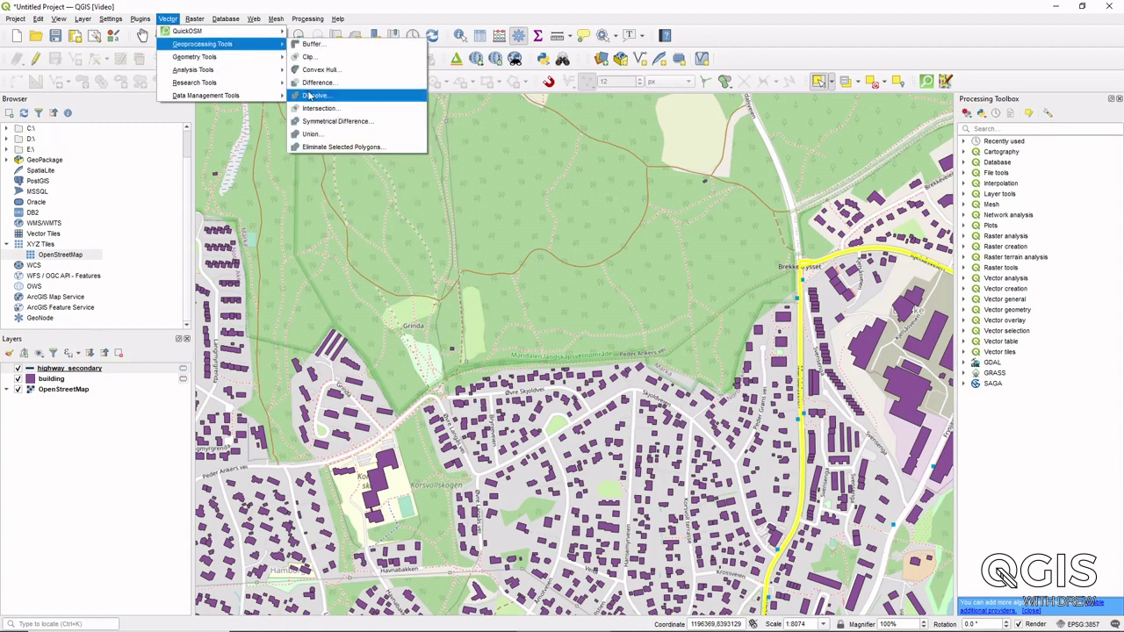
pyautogui.click(312, 96)
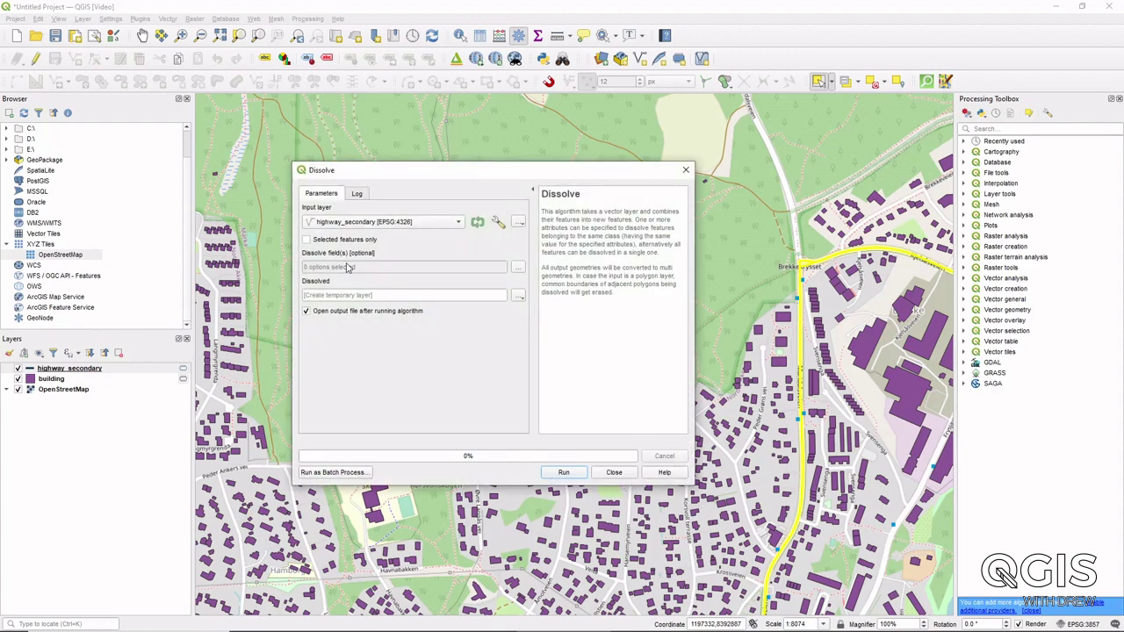
pyautogui.click(566, 474)
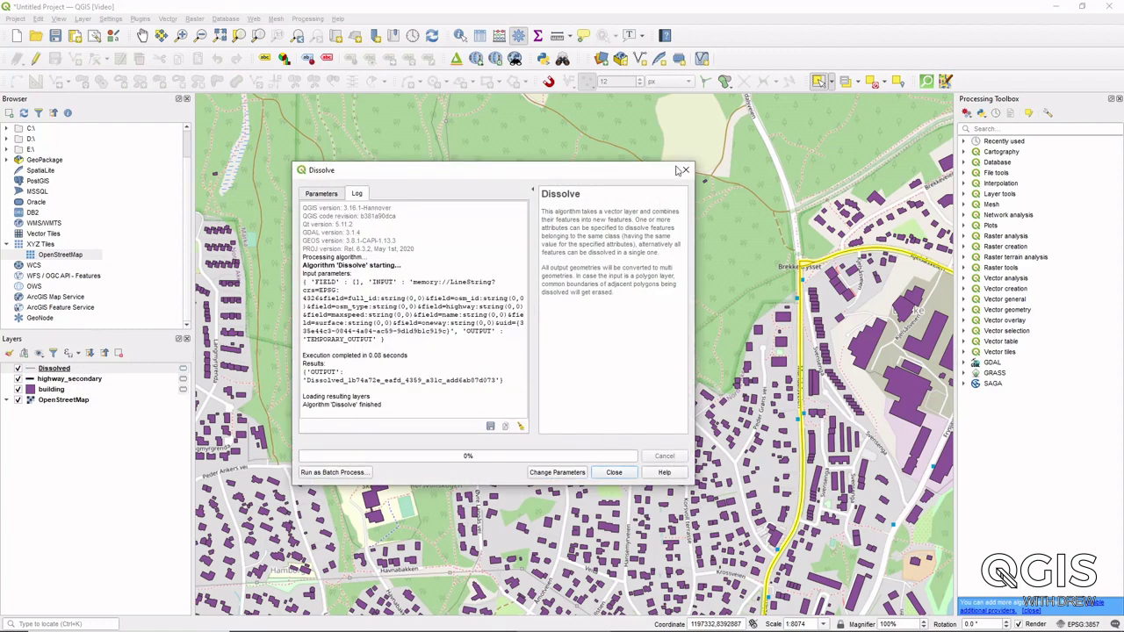
pyautogui.click(682, 170)
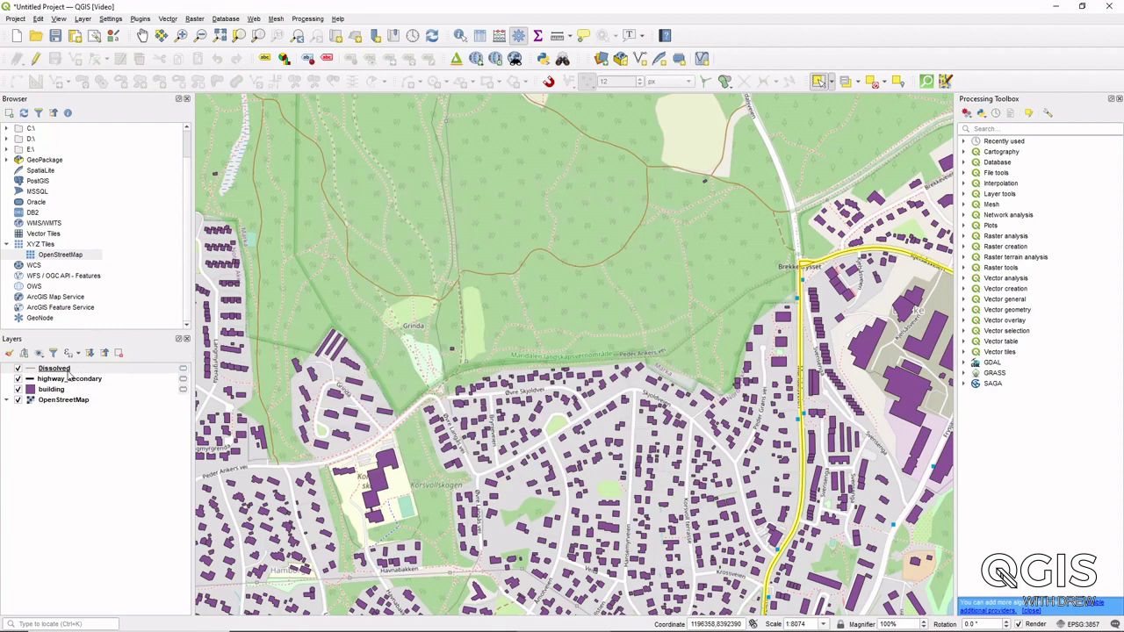
# - Copy the style of the highway_secondary layer and paste all its style categories onto the Dissolved layer
pyautogui.rightClick(77, 382)
pyautogui.moveTo(99, 361)
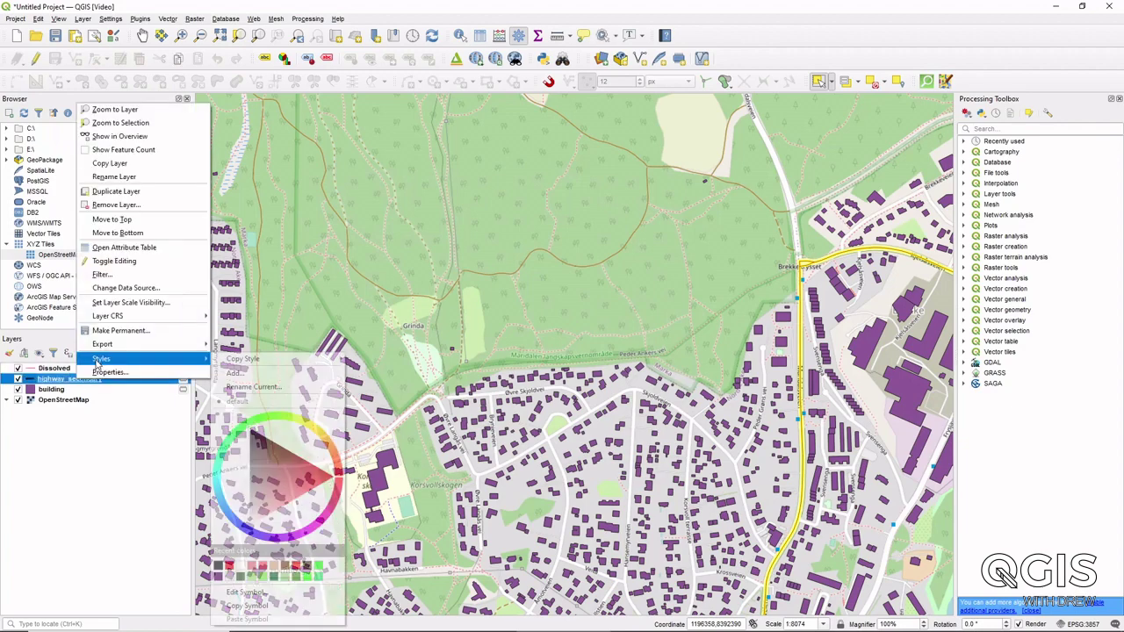
pyautogui.moveTo(234, 362)
pyautogui.click(387, 360)
pyautogui.click(85, 369)
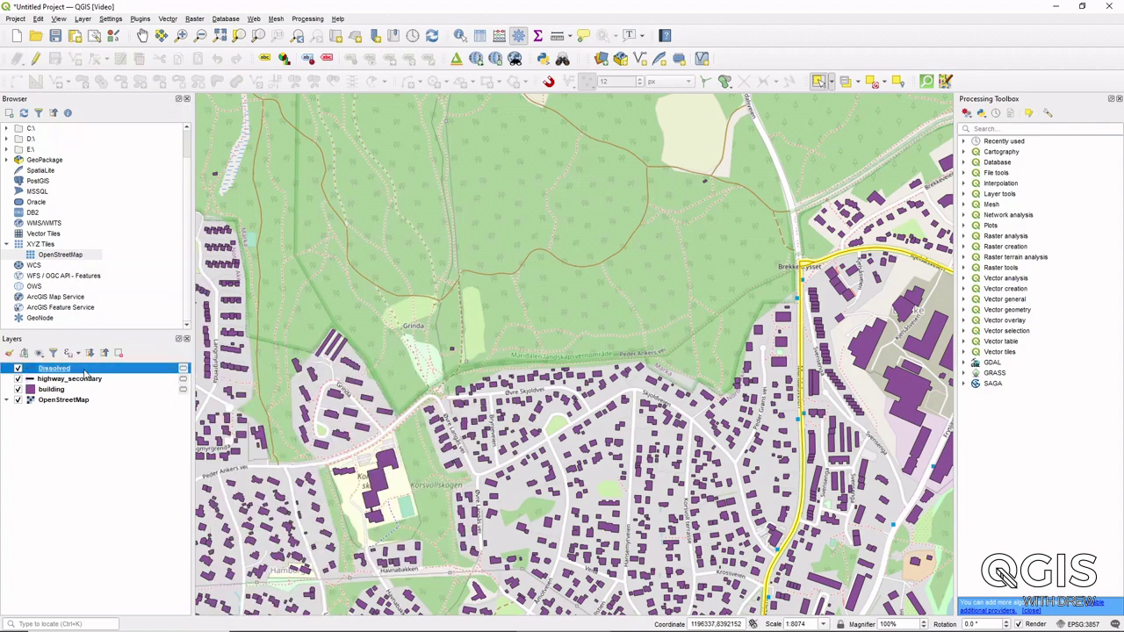
pyautogui.rightClick(85, 370)
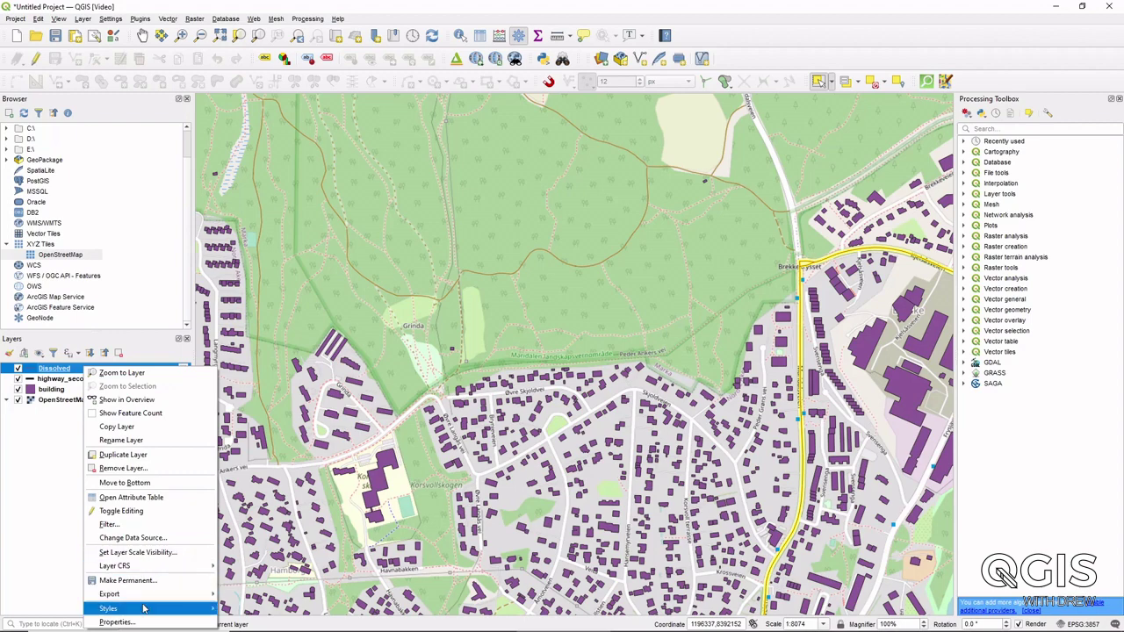
pyautogui.moveTo(145, 609)
pyautogui.moveTo(263, 365)
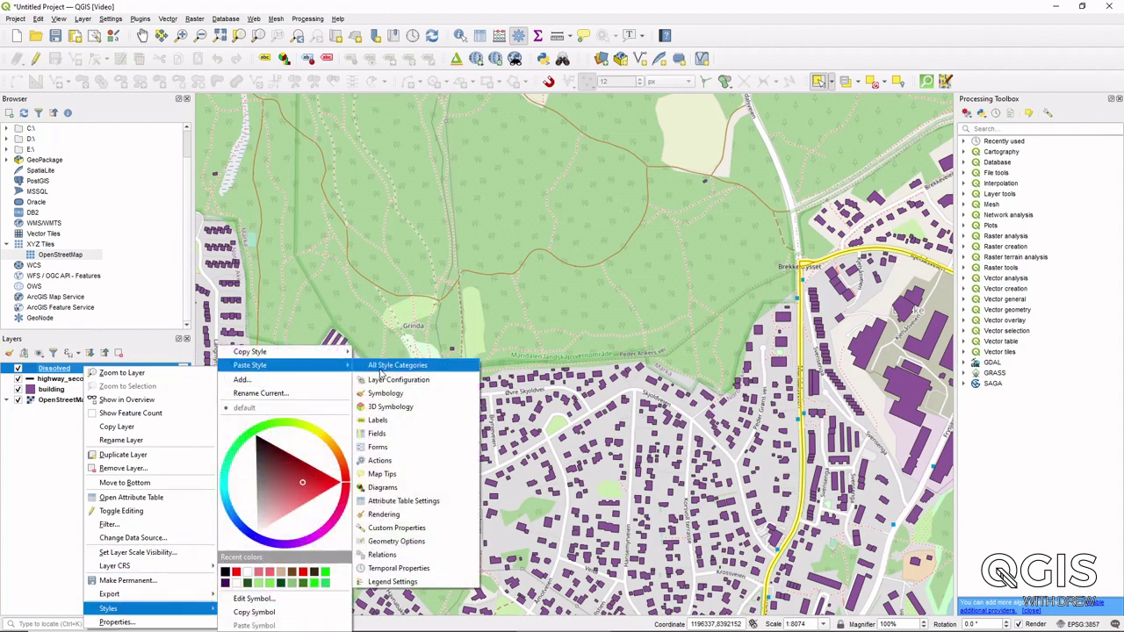
pyautogui.click(382, 371)
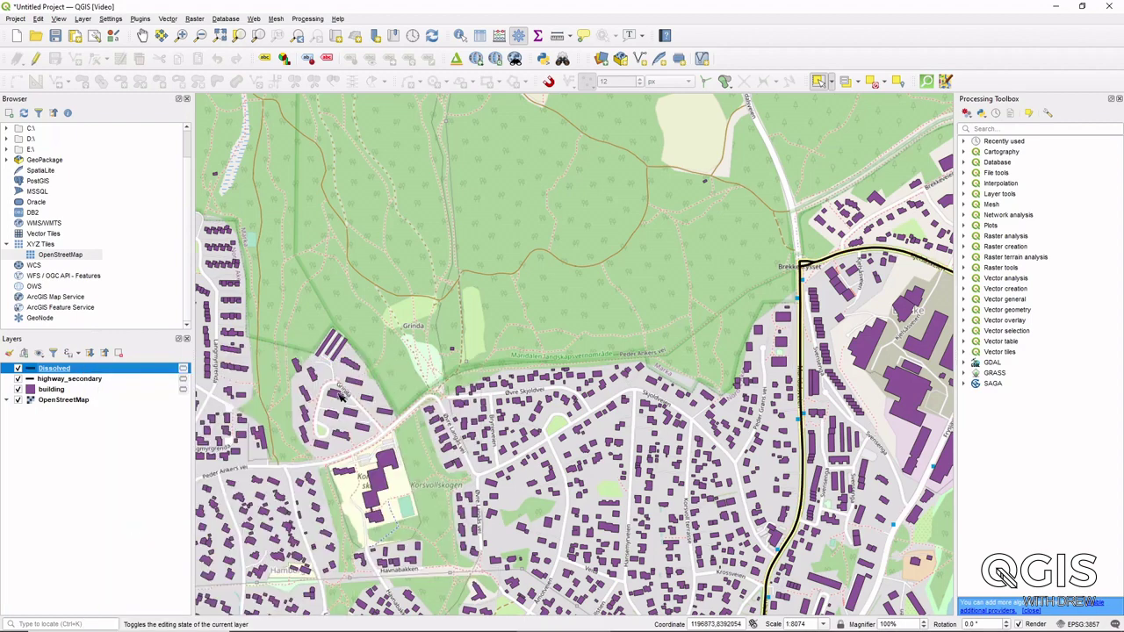
# - Remove the original highway_secondary line layer from the project
pyautogui.rightClick(71, 378)
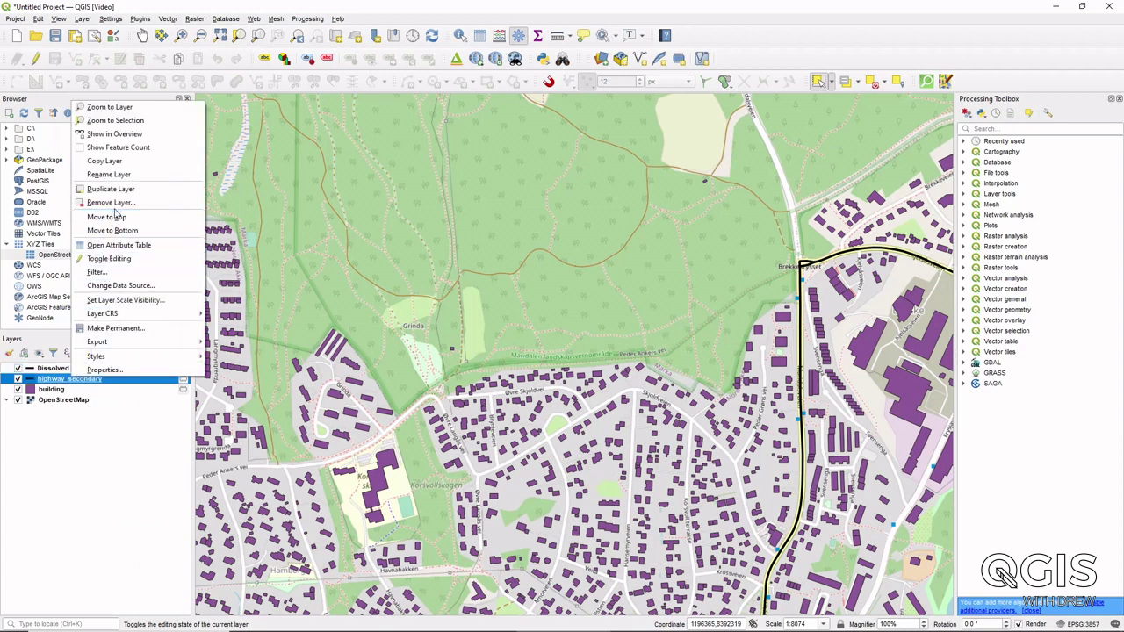
pyautogui.click(119, 204)
pyautogui.click(535, 334)
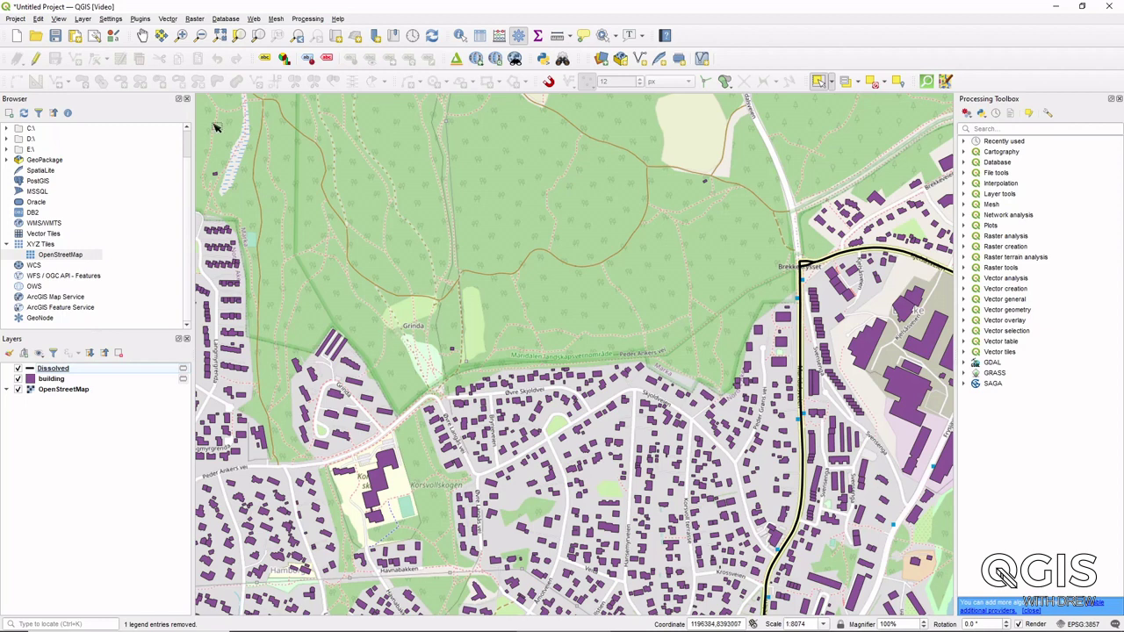
# - Create a new print layout titled SVG
pyautogui.click(15, 18)
pyautogui.moveTo(62, 195)
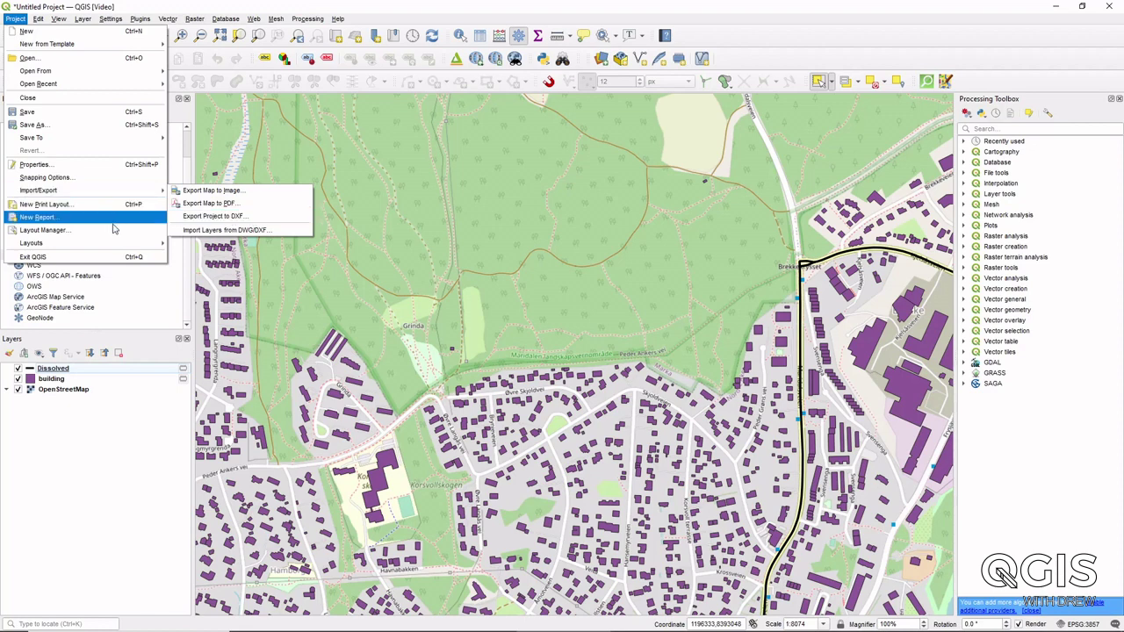
pyautogui.moveTo(101, 246)
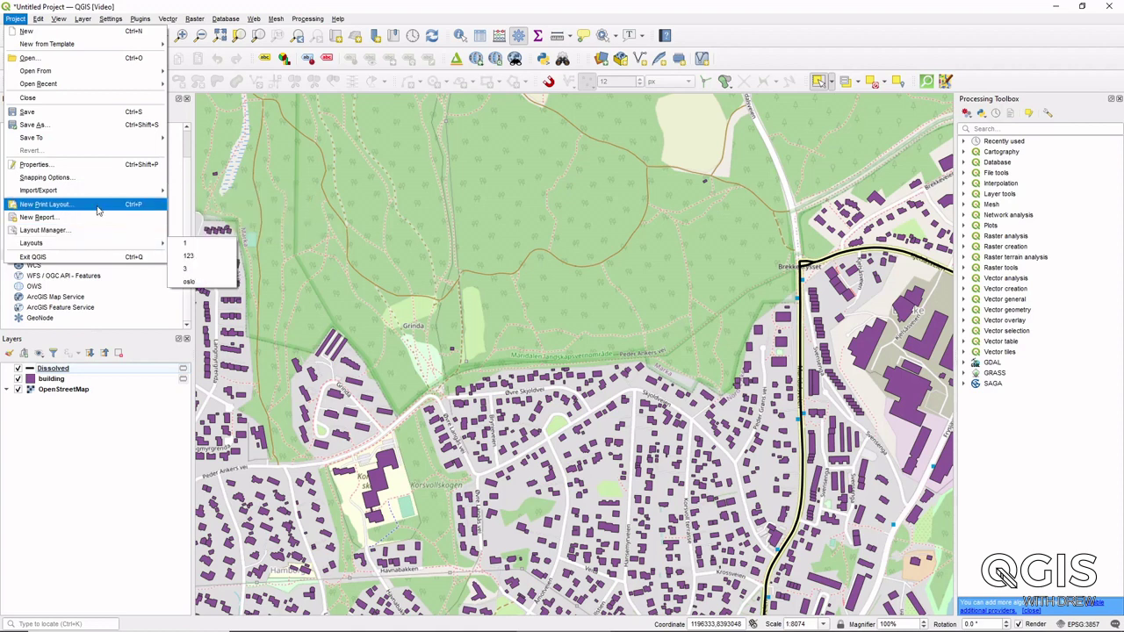
pyautogui.click(53, 204)
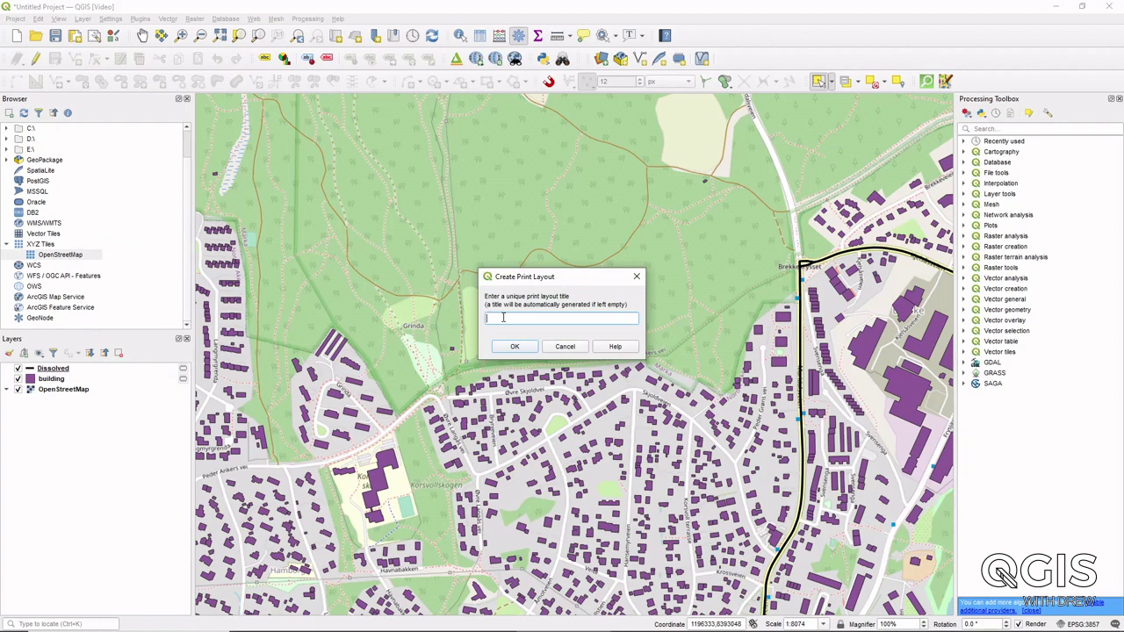
pyautogui.write('SVG')
pyautogui.press('Return')
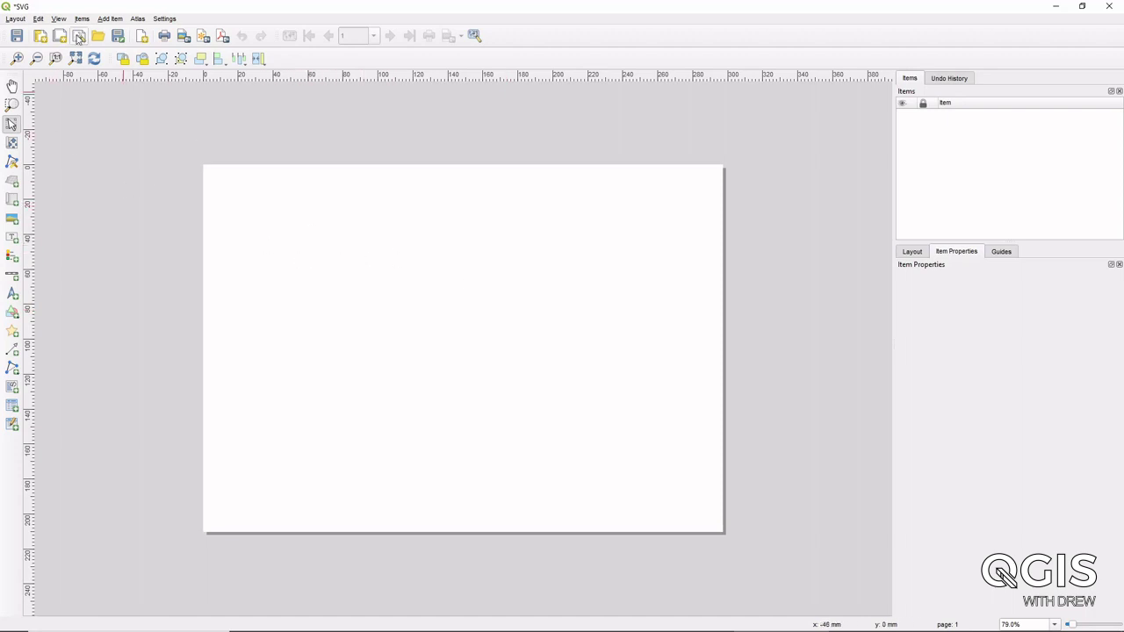
# - Show the layout grid and turn on snapping to it
pyautogui.click(56, 20)
pyautogui.click(70, 126)
pyautogui.click(57, 21)
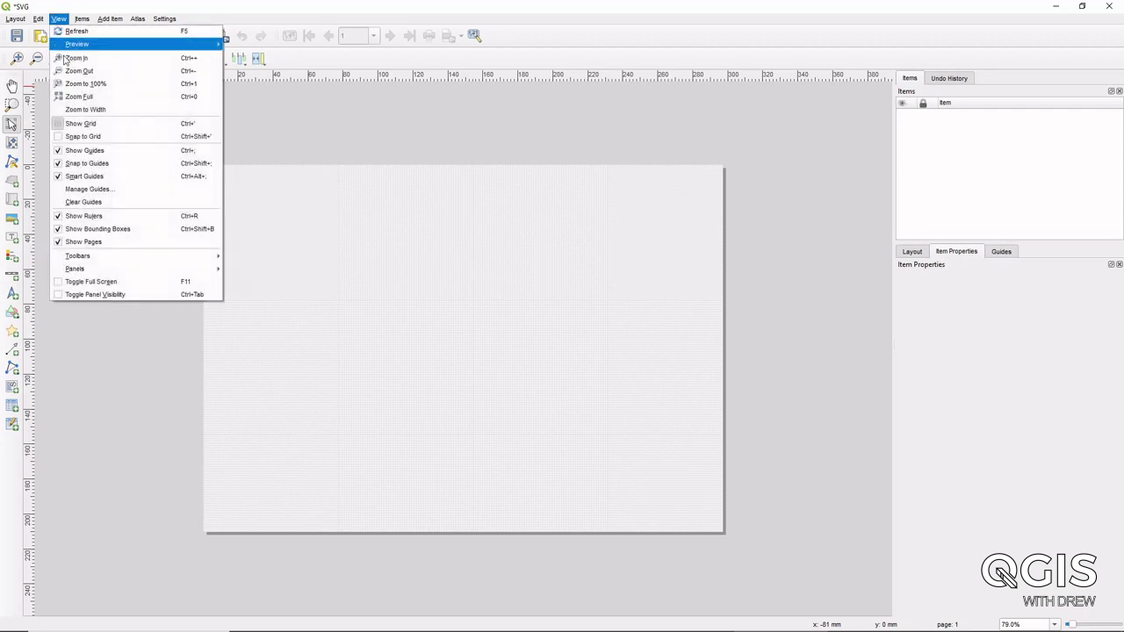
pyautogui.click(87, 133)
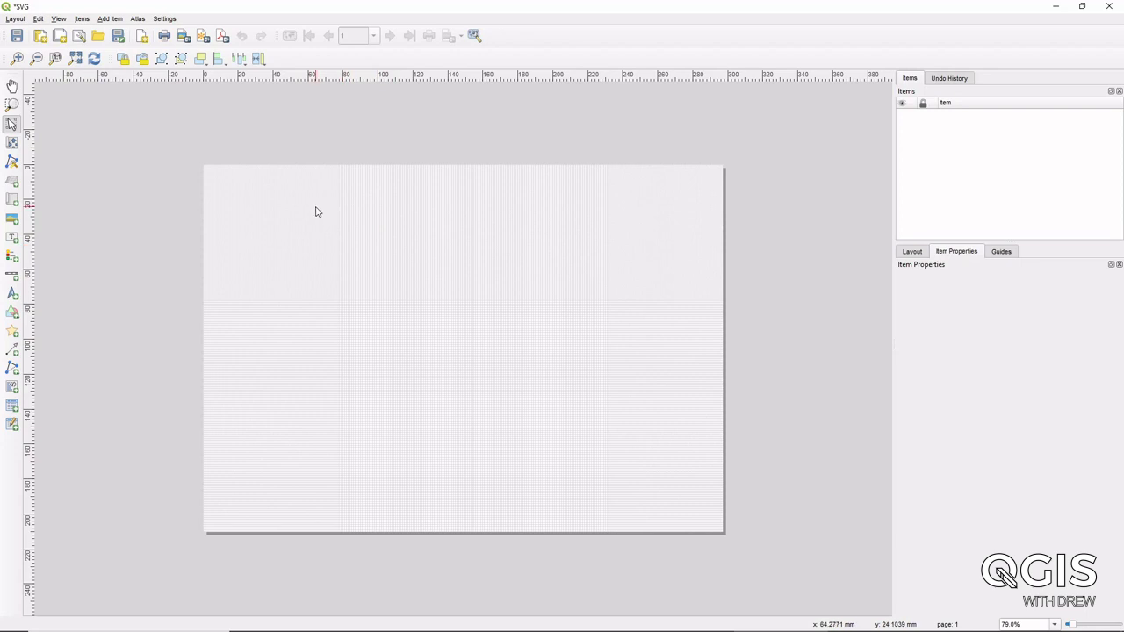
# - Set the layout's grid spacing to 0.50 in
pyautogui.click(913, 253)
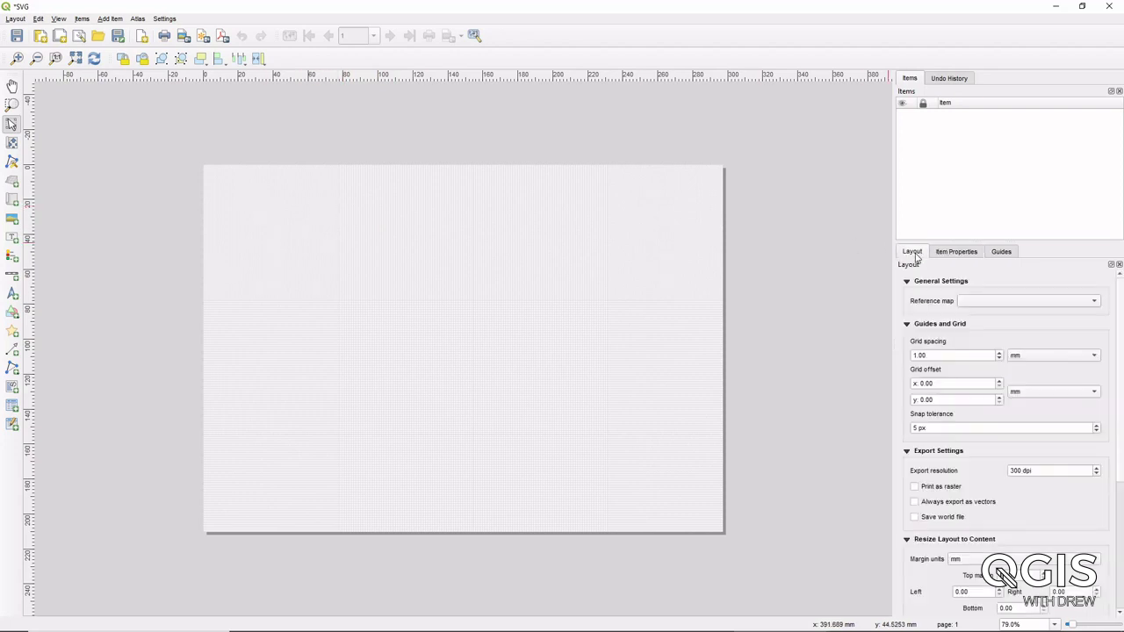
pyautogui.doubleClick(933, 355)
pyautogui.write('5')
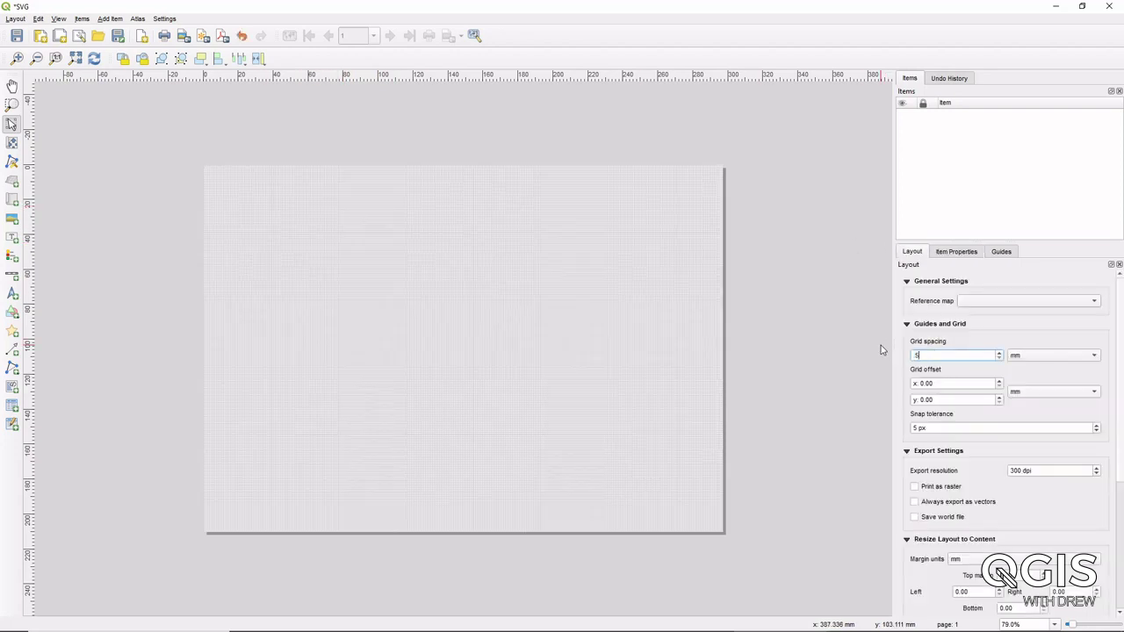
pyautogui.click(1033, 358)
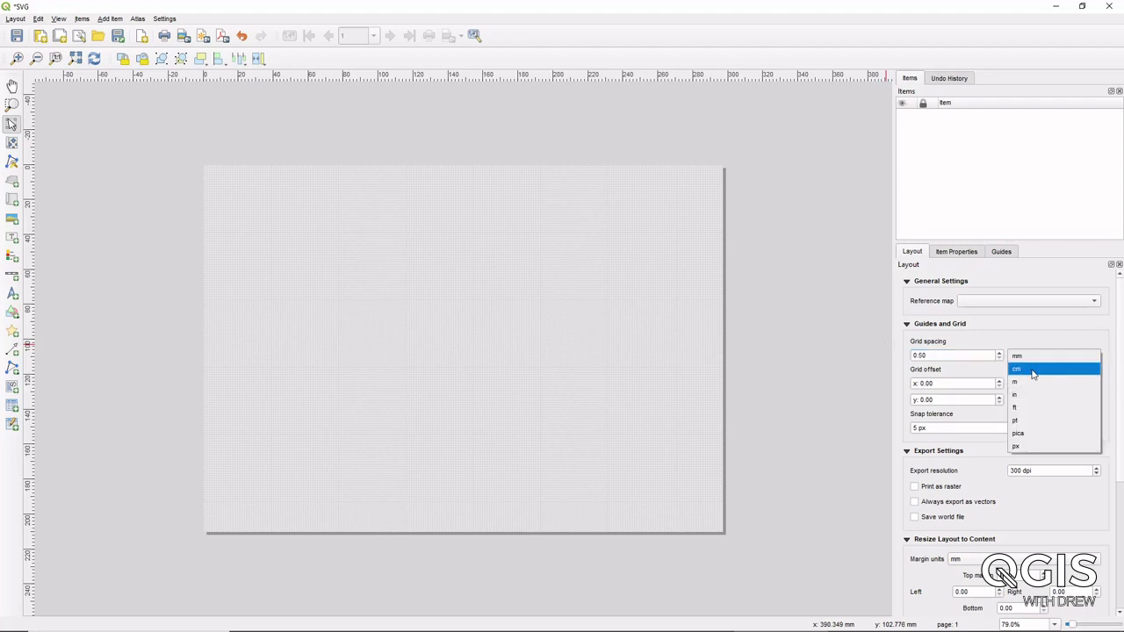
pyautogui.click(1032, 396)
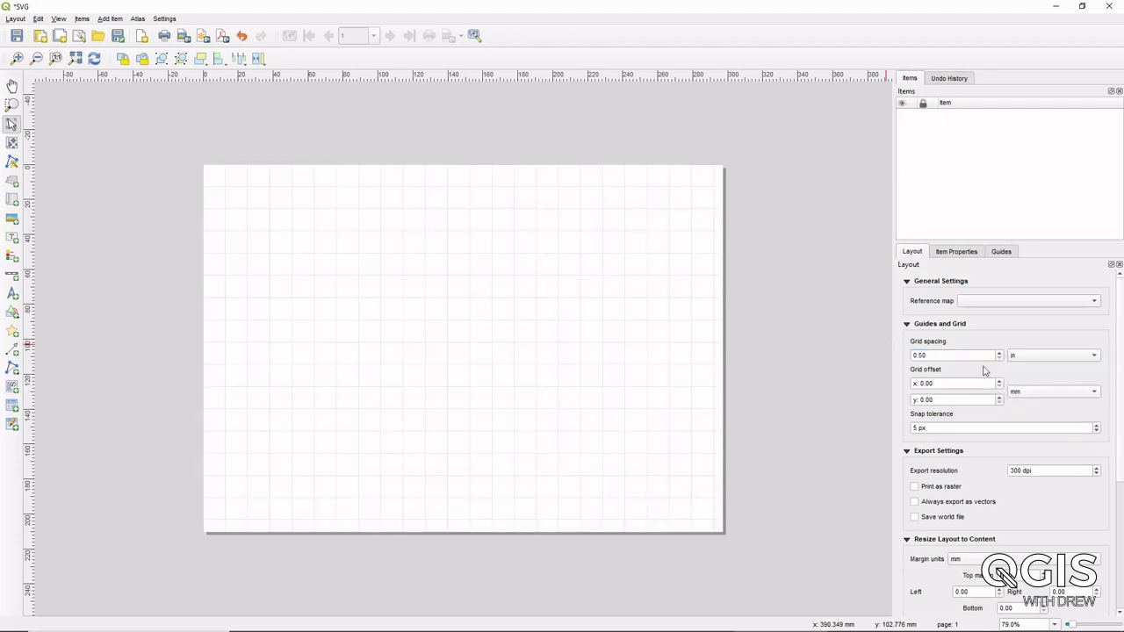
# - Set the layout page size to Letter in the page properties
pyautogui.rightClick(491, 315)
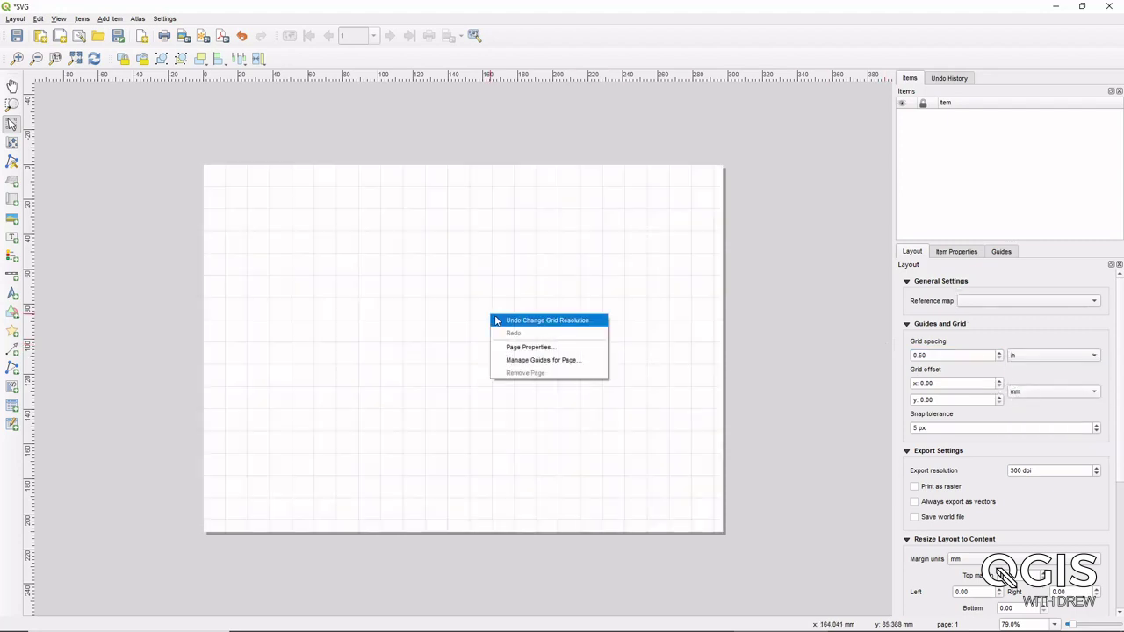
pyautogui.click(531, 348)
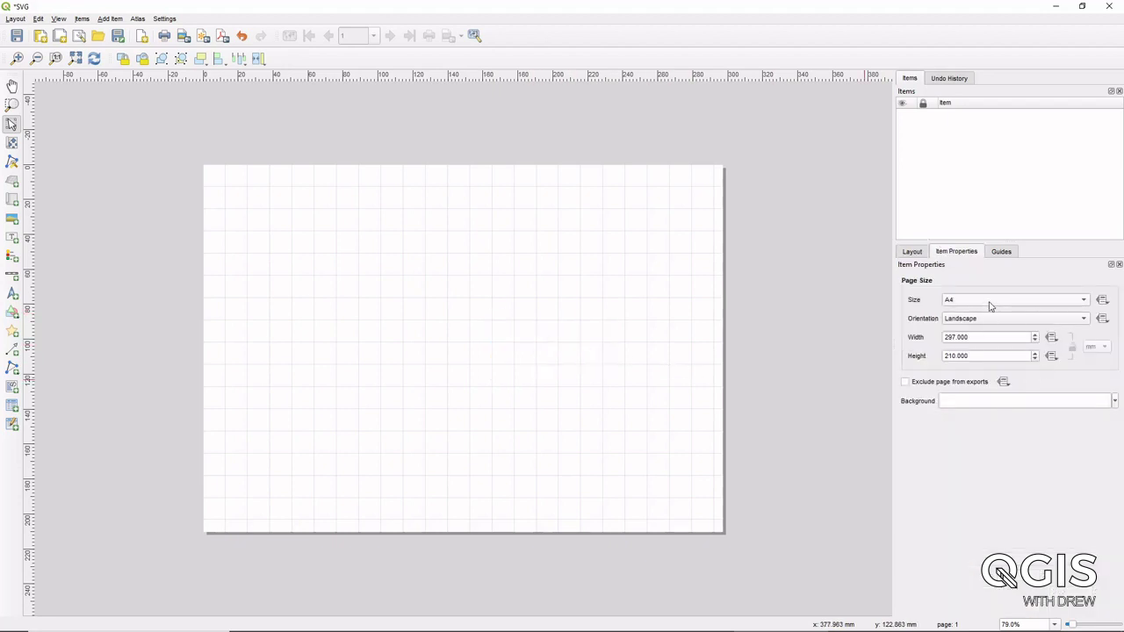
pyautogui.click(989, 303)
pyautogui.click(973, 405)
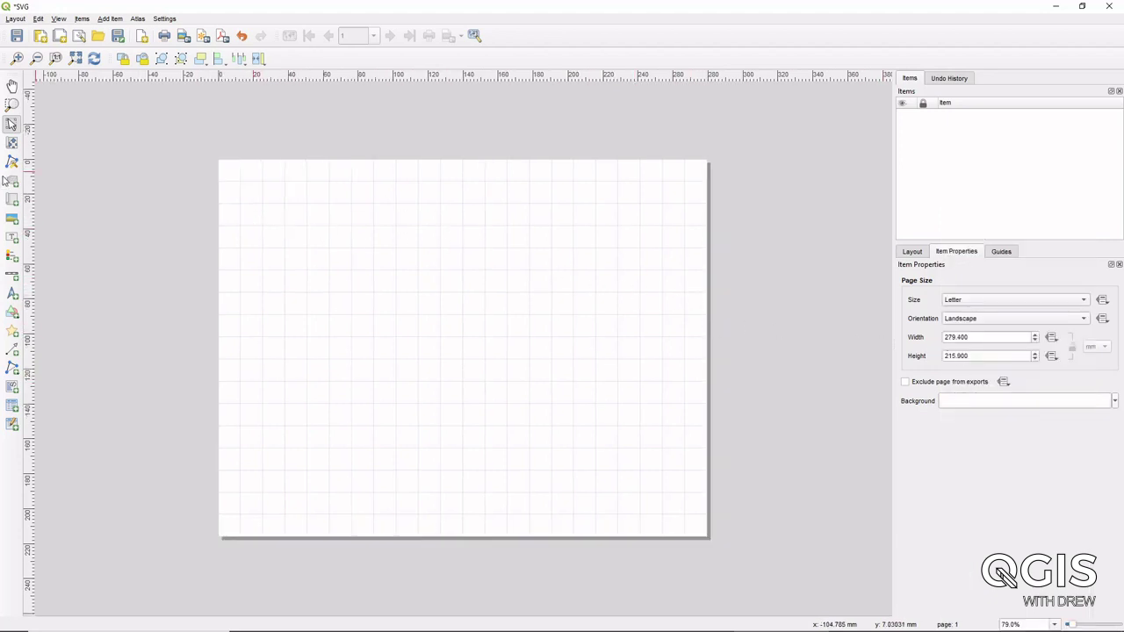
# - Add a map inset one grid square from the page edges and give it a frame with 1 mm thickness
pyautogui.click(12, 200)
pyautogui.moveTo(570, 510); pyautogui.dragTo(684, 513)
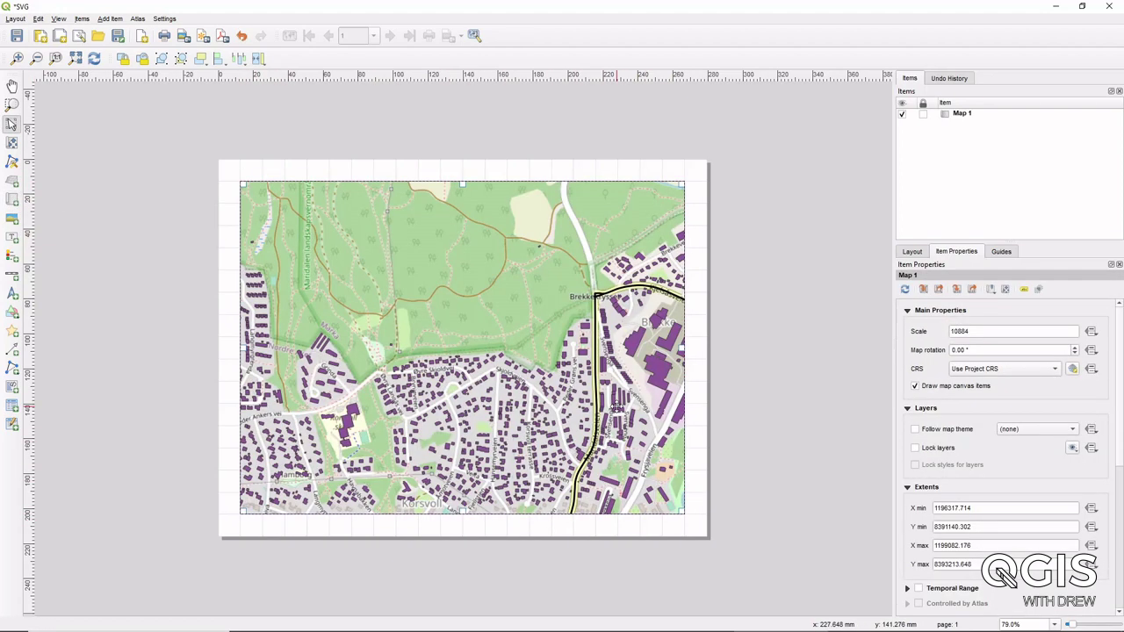
pyautogui.scroll(-4, 979, 458)
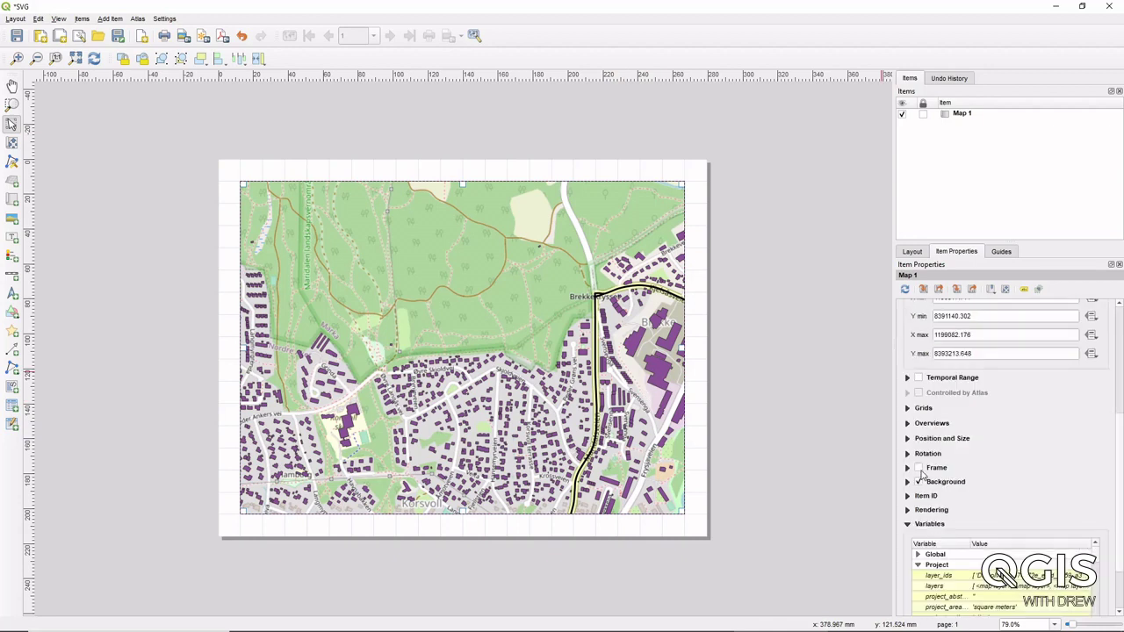
pyautogui.click(918, 468)
pyautogui.doubleClick(972, 505)
pyautogui.write('1')
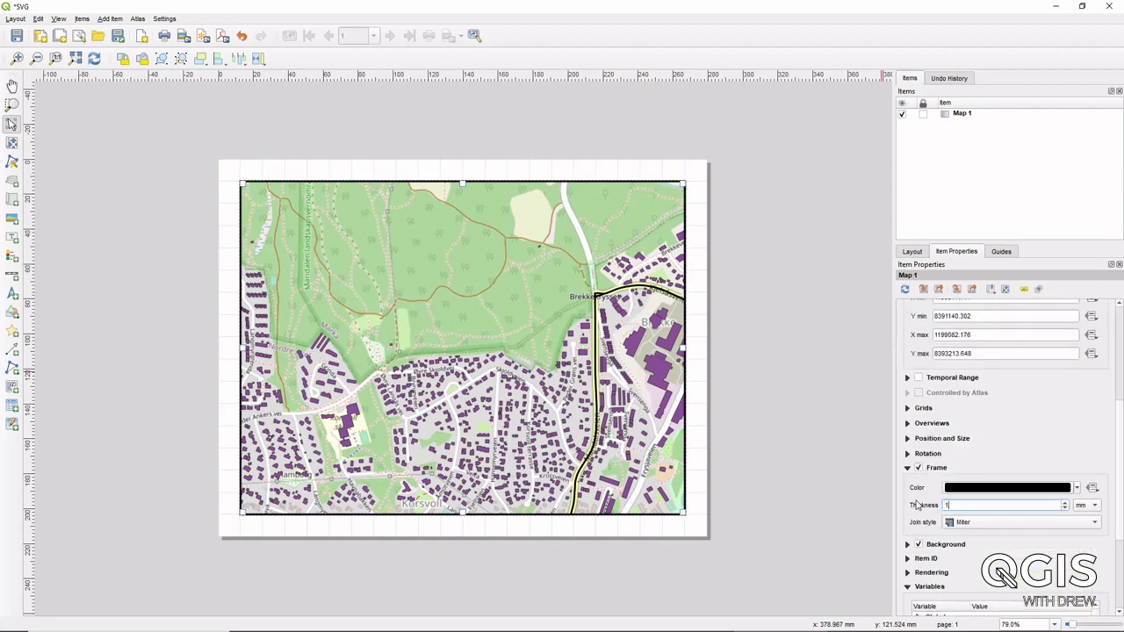
pyautogui.click(838, 372)
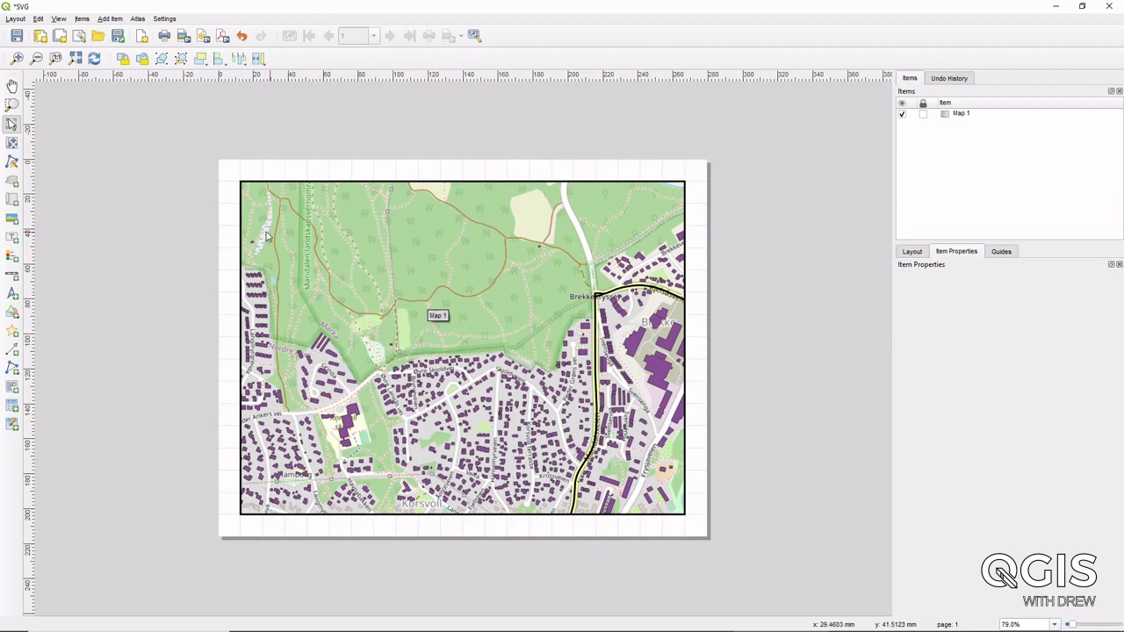
# - Place a one-grid-square north arrow in the map's upper-left corner and add a scale bar directly beside it
pyautogui.click(12, 294)
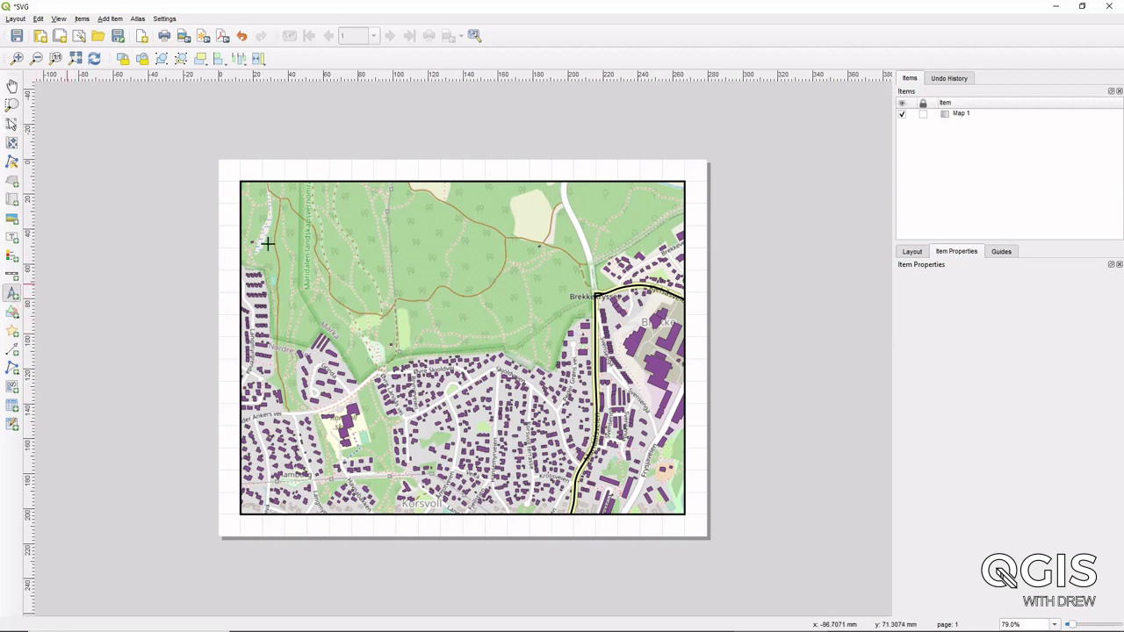
pyautogui.moveTo(241, 182); pyautogui.dragTo(260, 204)
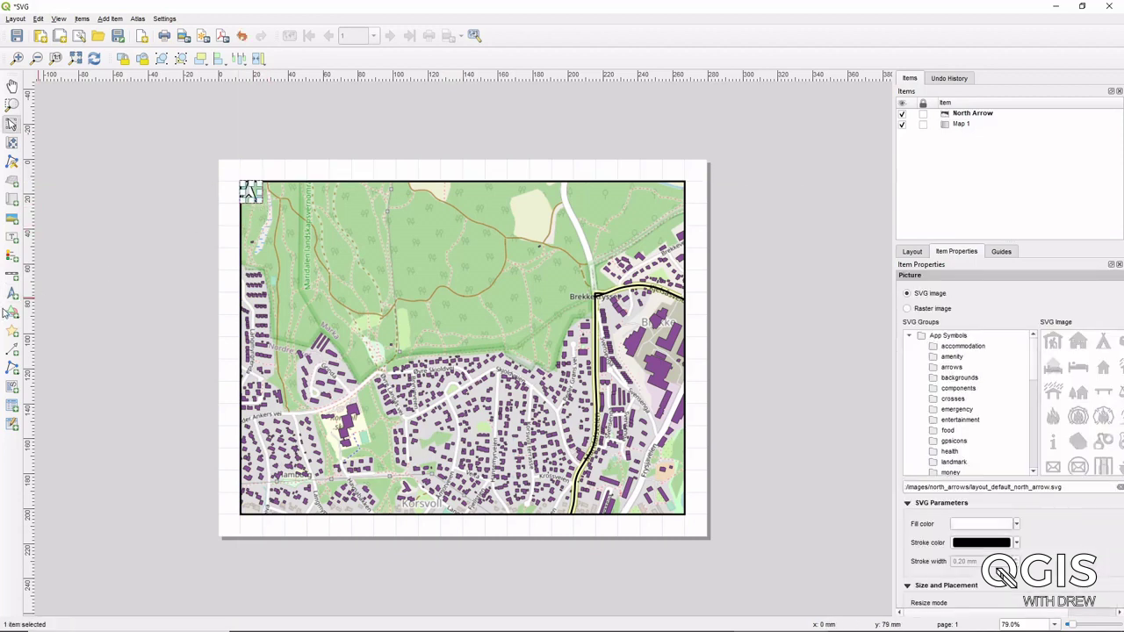
pyautogui.click(11, 275)
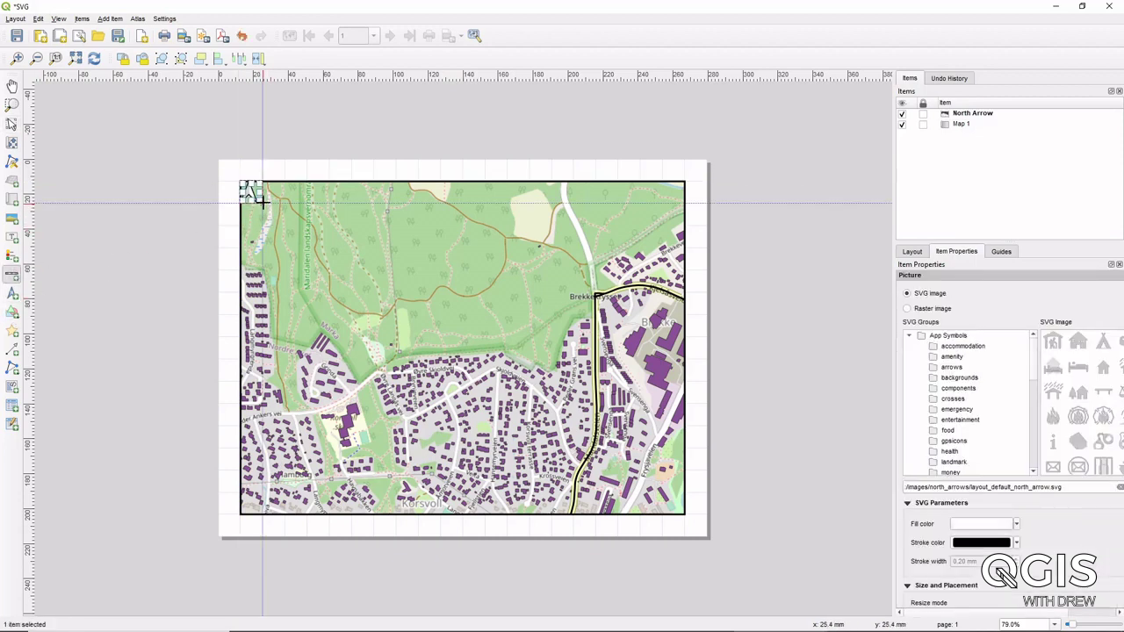
pyautogui.moveTo(261, 202); pyautogui.dragTo(330, 181)
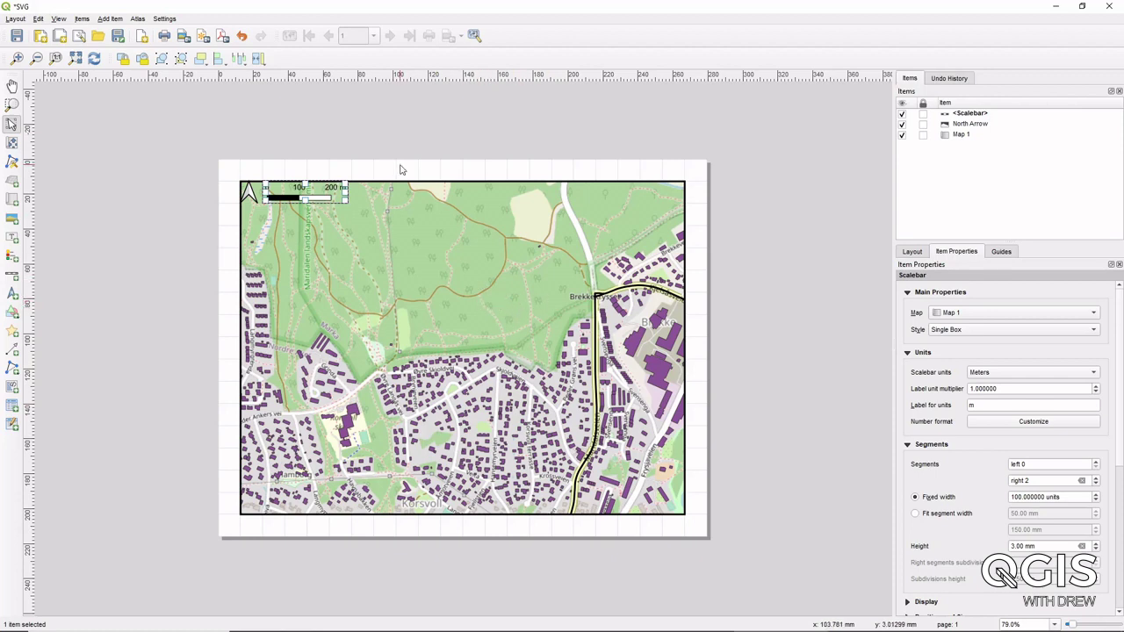
# - Export the layout as SVG.svg with map layers as SVG groups, always as vectors, and text as text objects
pyautogui.click(222, 37)
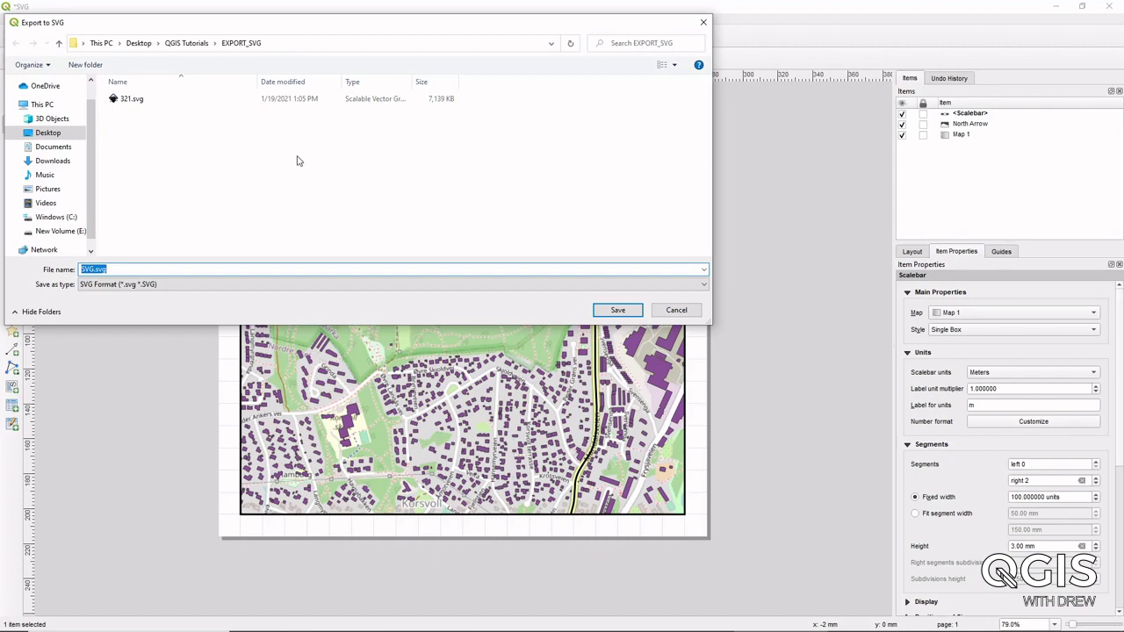
pyautogui.click(161, 269)
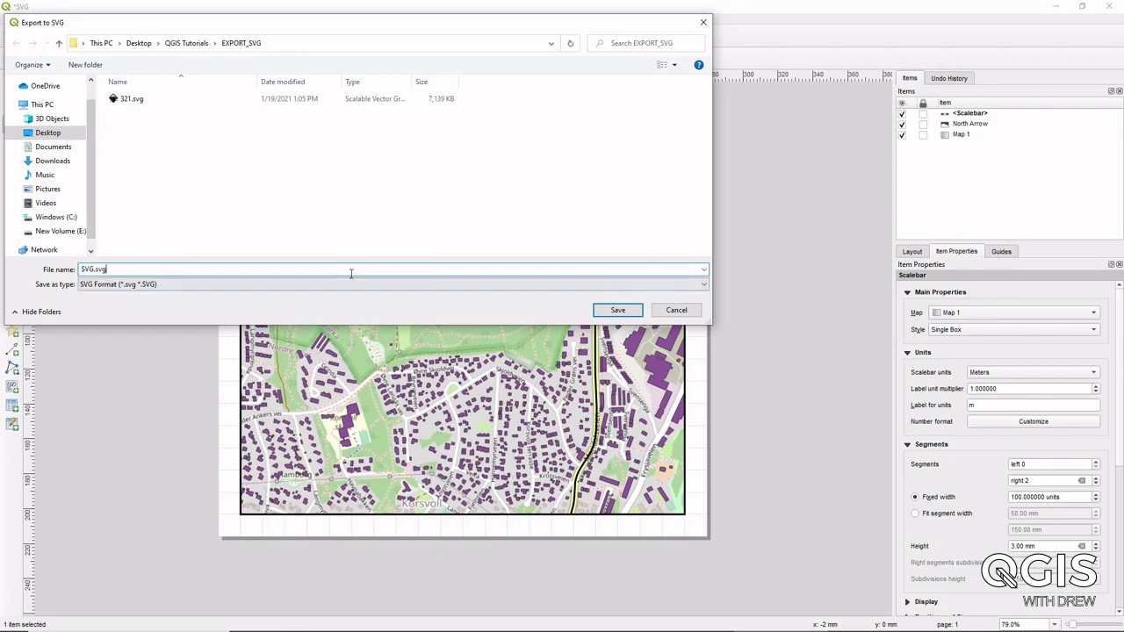
pyautogui.click(606, 310)
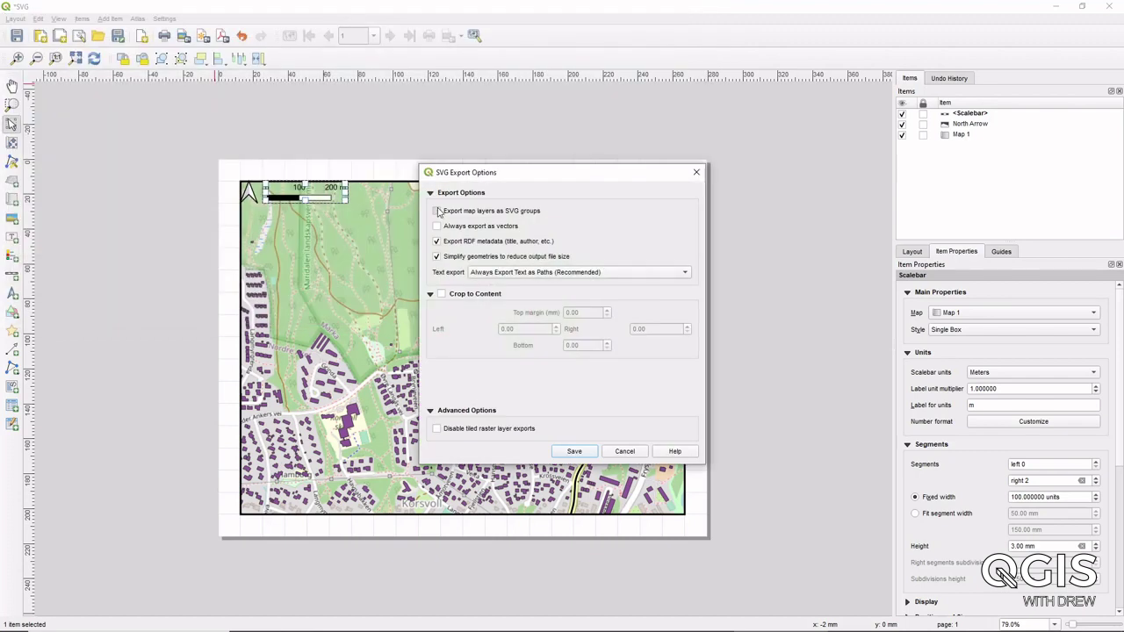
pyautogui.click(438, 212)
pyautogui.click(543, 275)
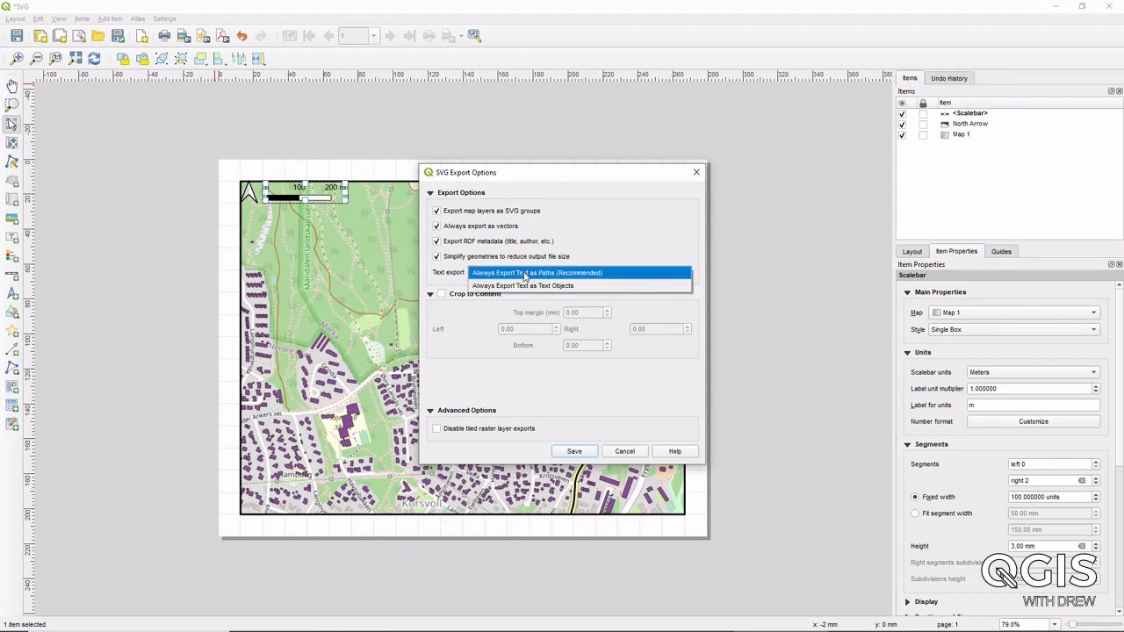
pyautogui.click(555, 286)
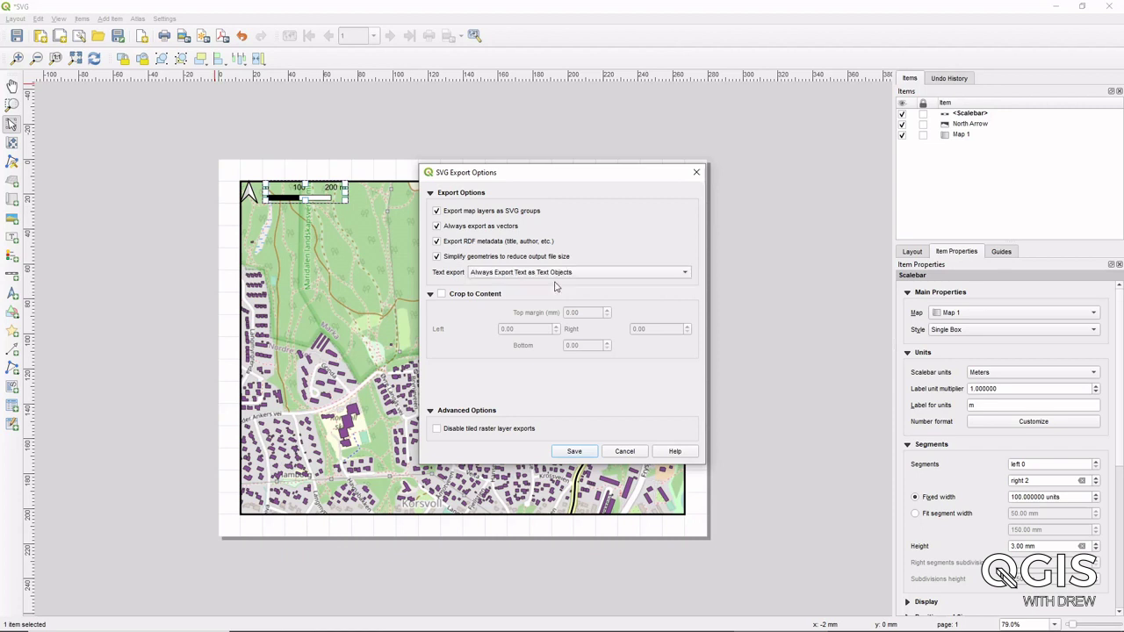
pyautogui.click(587, 455)
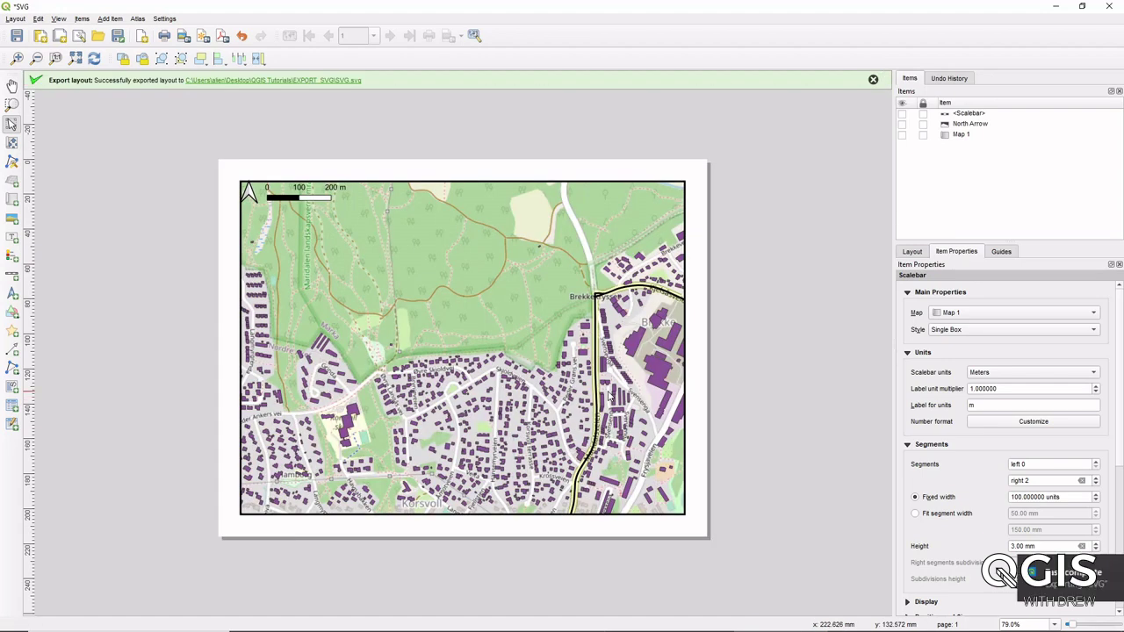
# - Export the layout as PDF.pdf in the EXPORT_SVG folder with text always exported as text objects
pyautogui.click(222, 37)
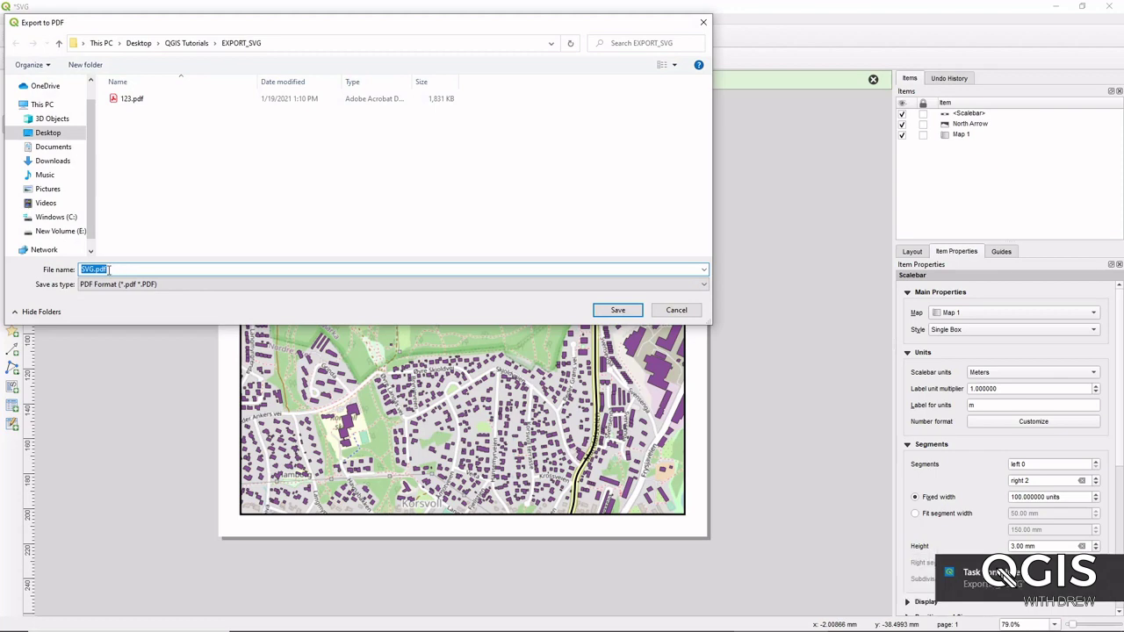
pyautogui.click(93, 269)
pyautogui.press('BackSpace')
pyautogui.press('BackSpace')
pyautogui.press('BackSpace')
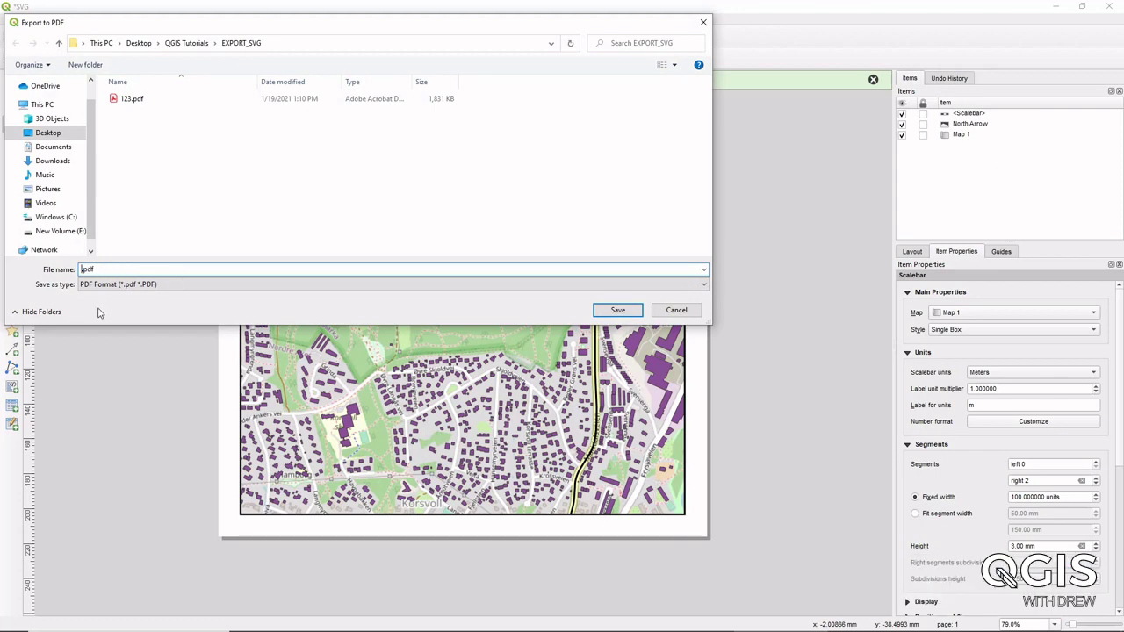
pyautogui.write('PDF')
pyautogui.press('Return')
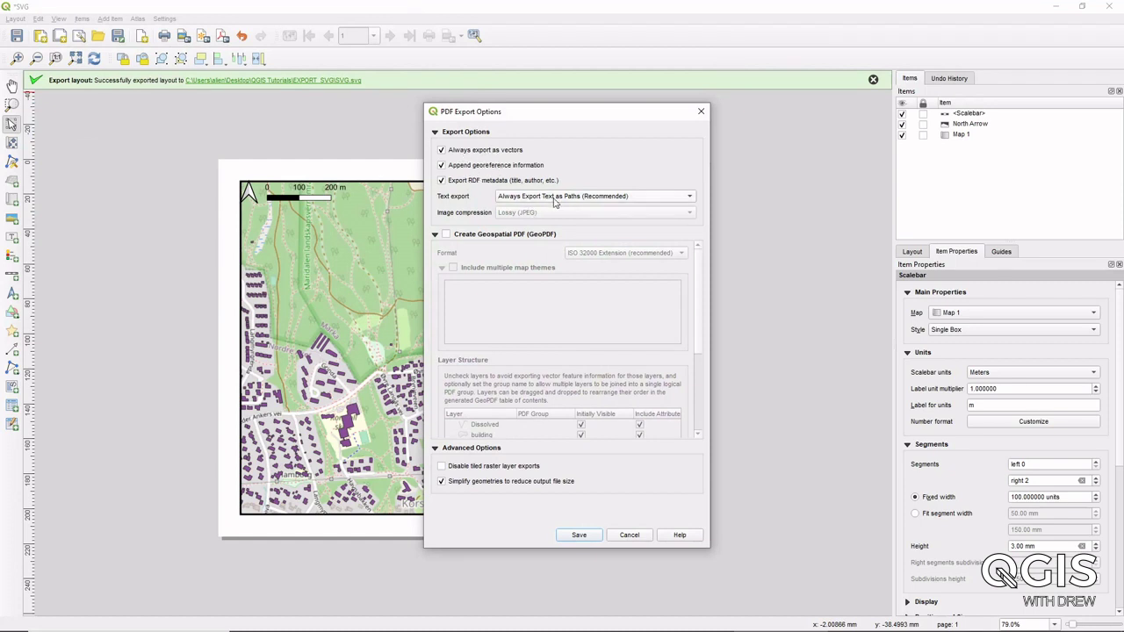
pyautogui.click(690, 202)
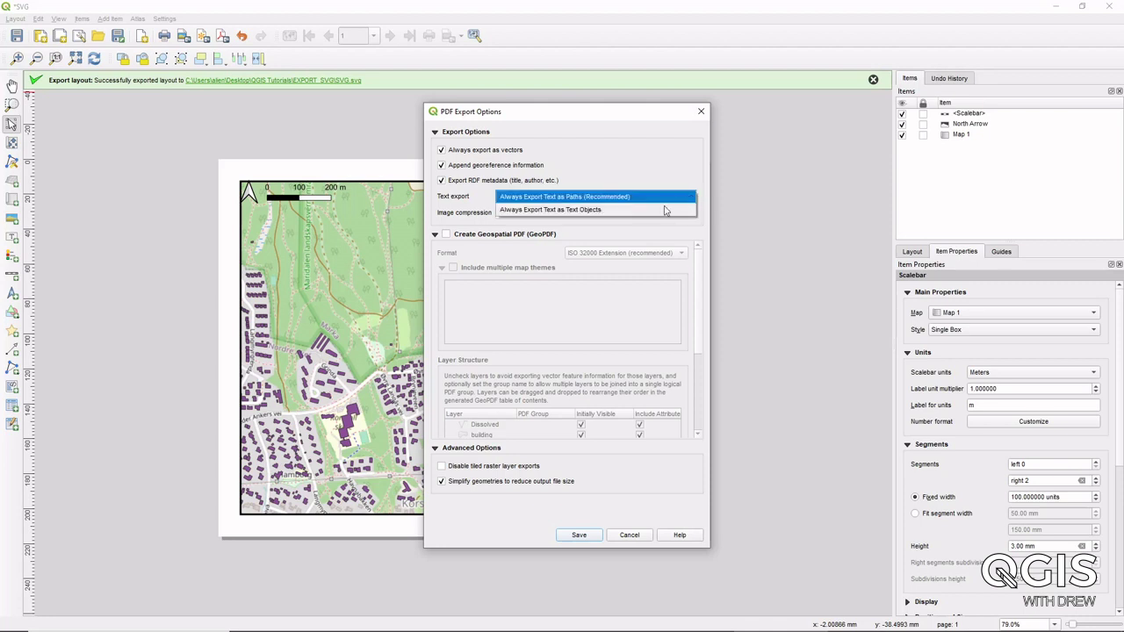
pyautogui.click(664, 209)
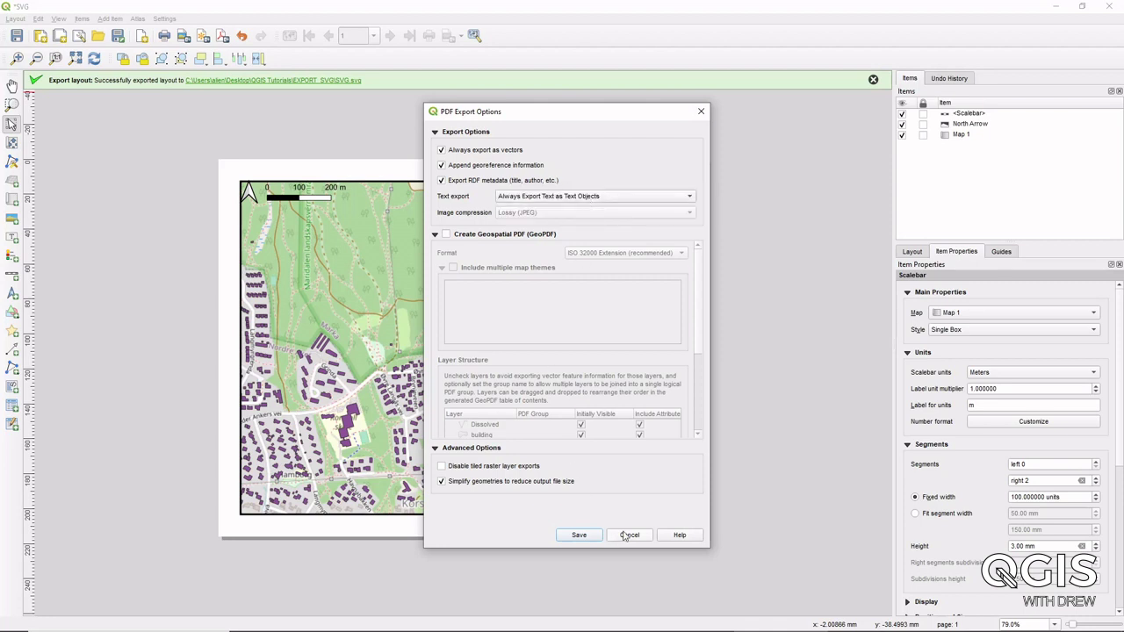
pyautogui.click(584, 535)
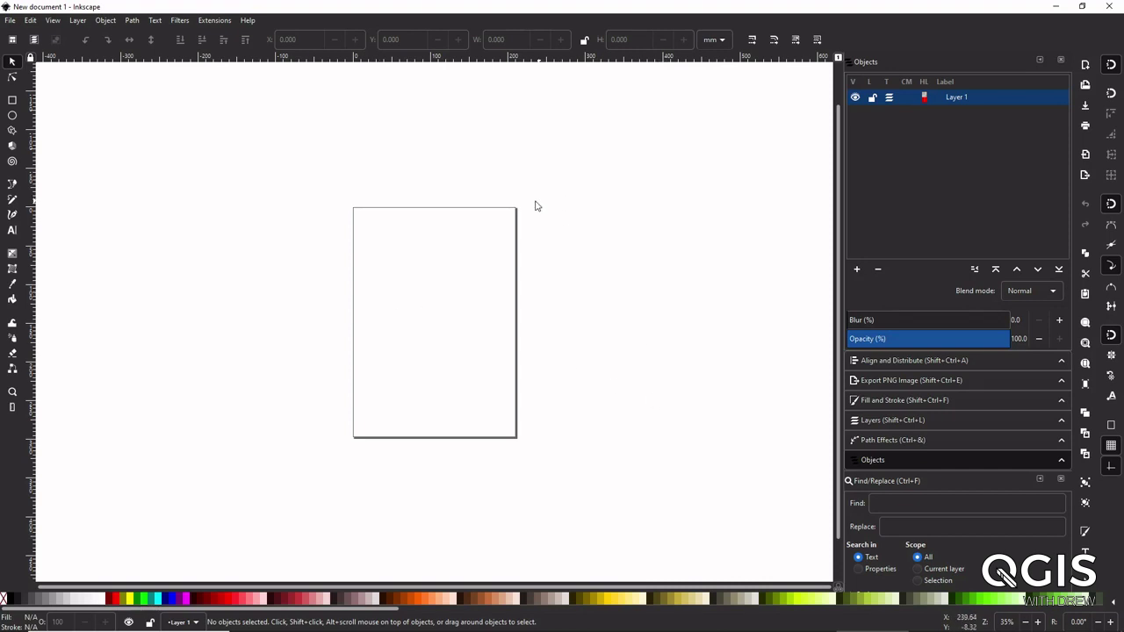
# - Open SVG.svg from the EXPORT_SVG folder and maximize its document window
pyautogui.click(8, 20)
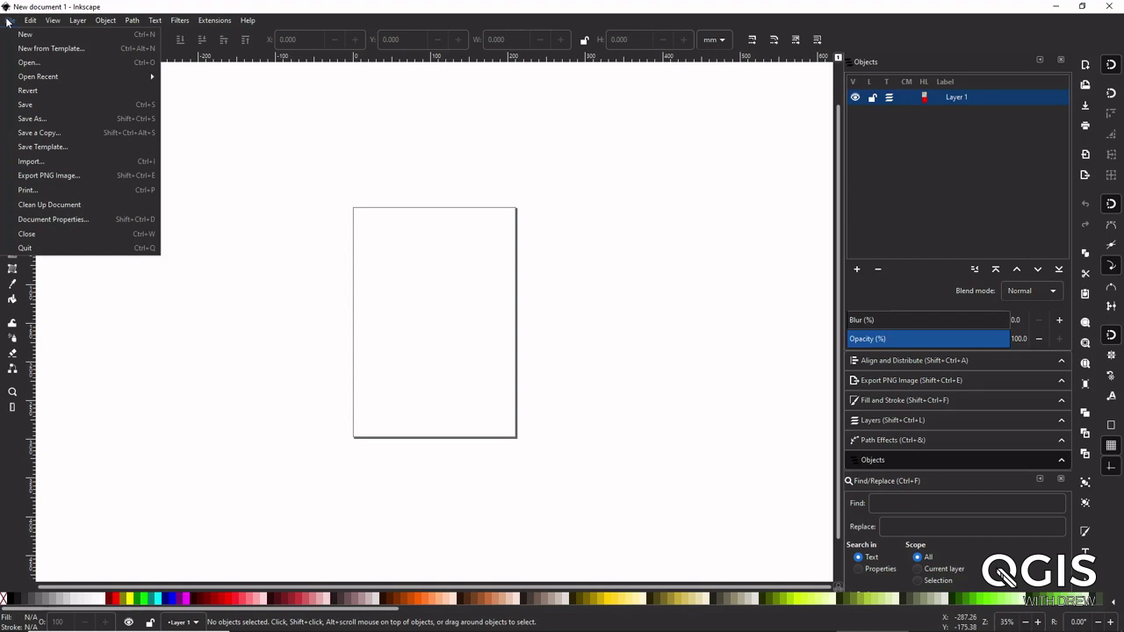
pyautogui.click(28, 62)
pyautogui.click(104, 107)
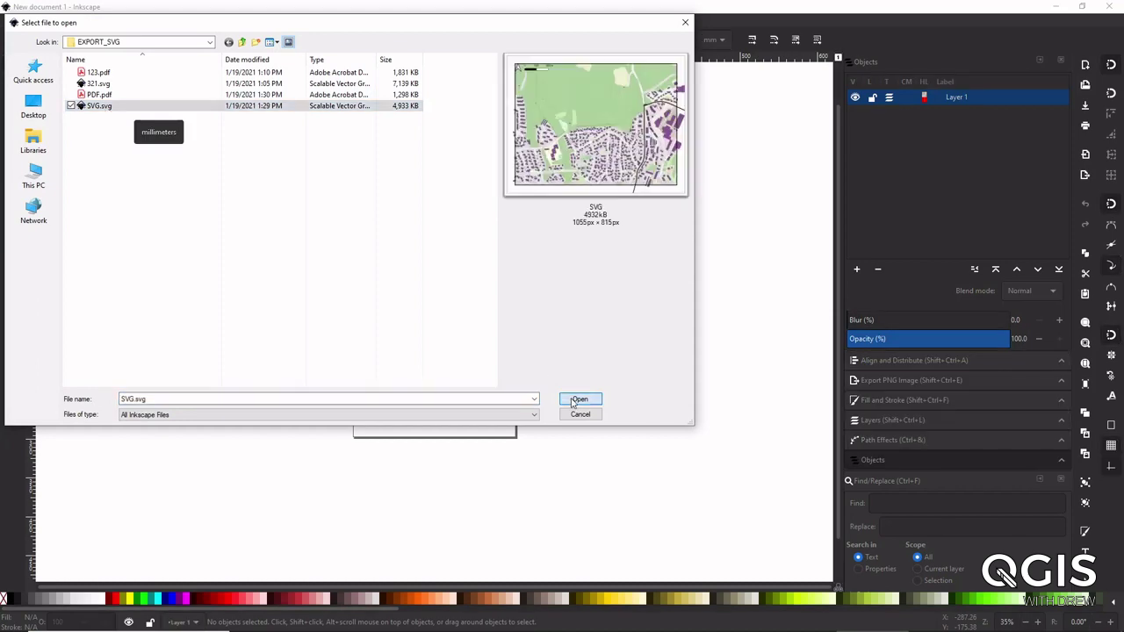
pyautogui.click(580, 398)
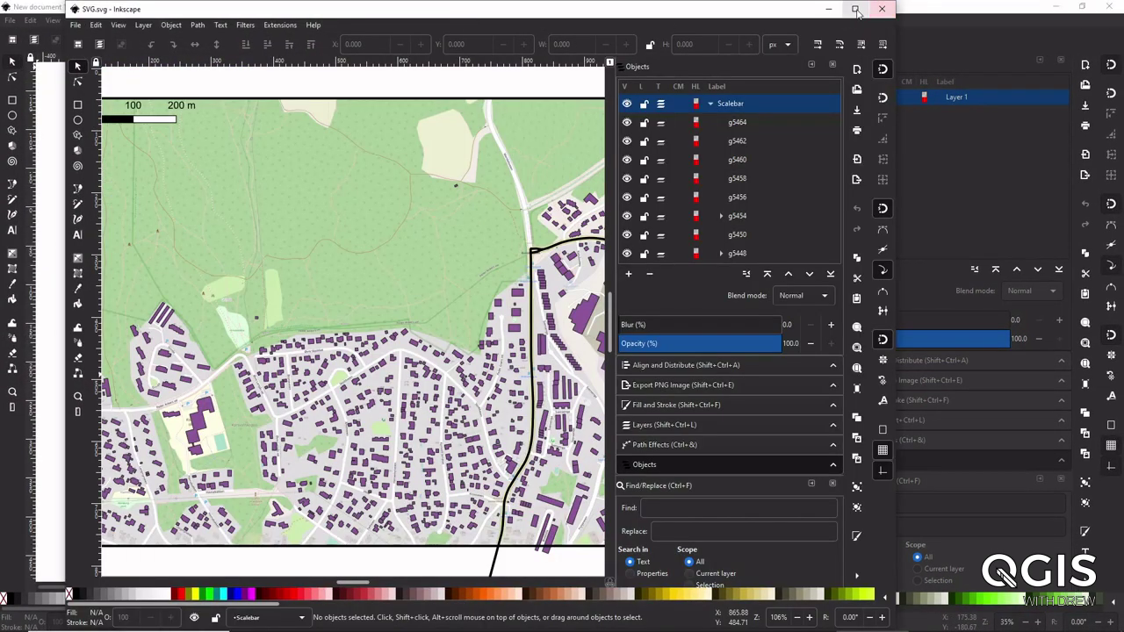
pyautogui.click(855, 9)
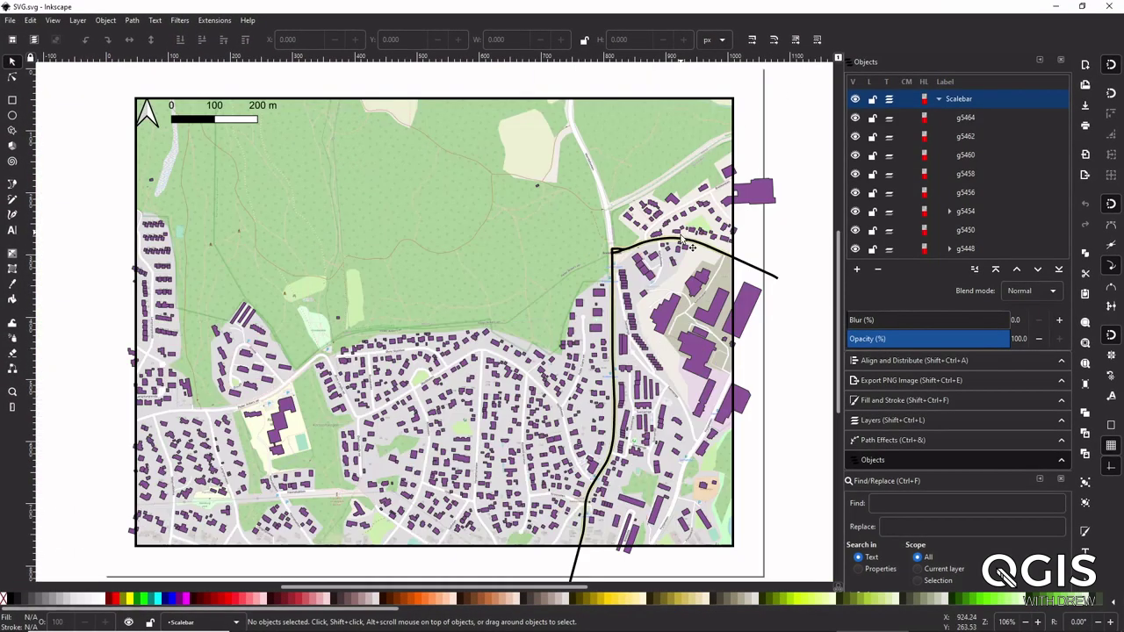
# - Restyle the scale bar's "200 m" text label, trying the Amatic SC font and settling on Bodoni MT
pyautogui.click(210, 117)
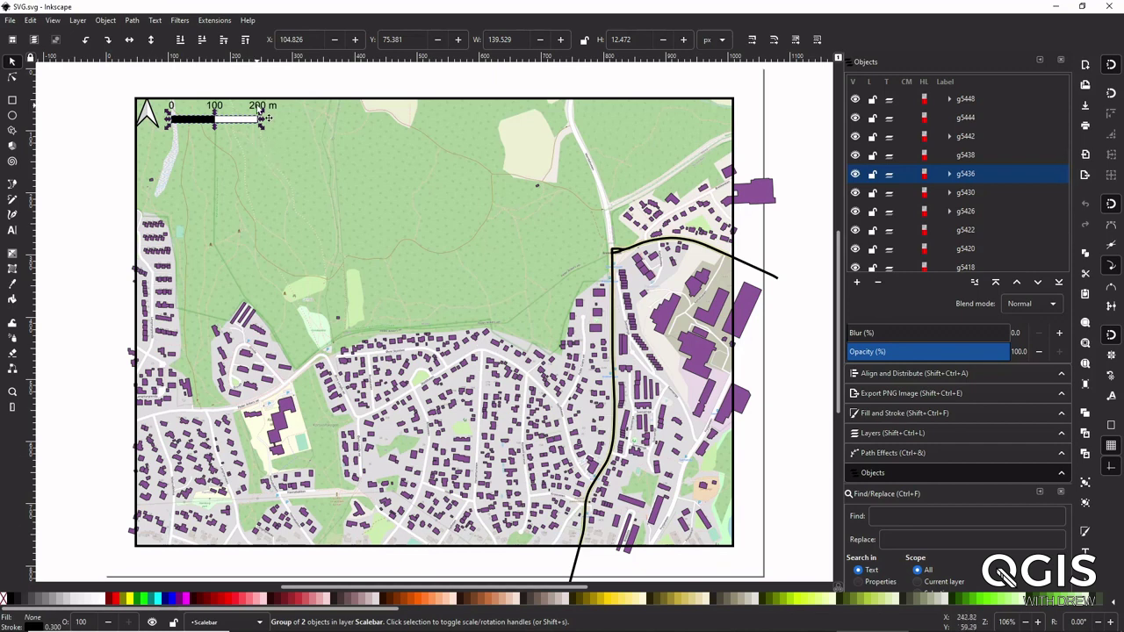
pyautogui.click(262, 106)
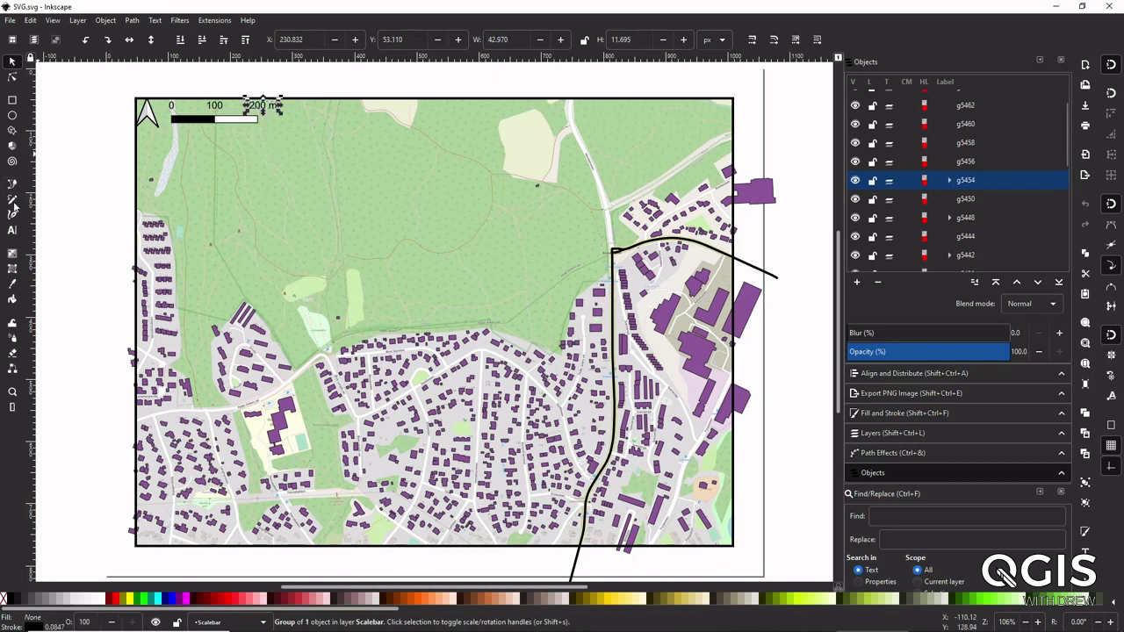
pyautogui.click(12, 230)
pyautogui.click(272, 105)
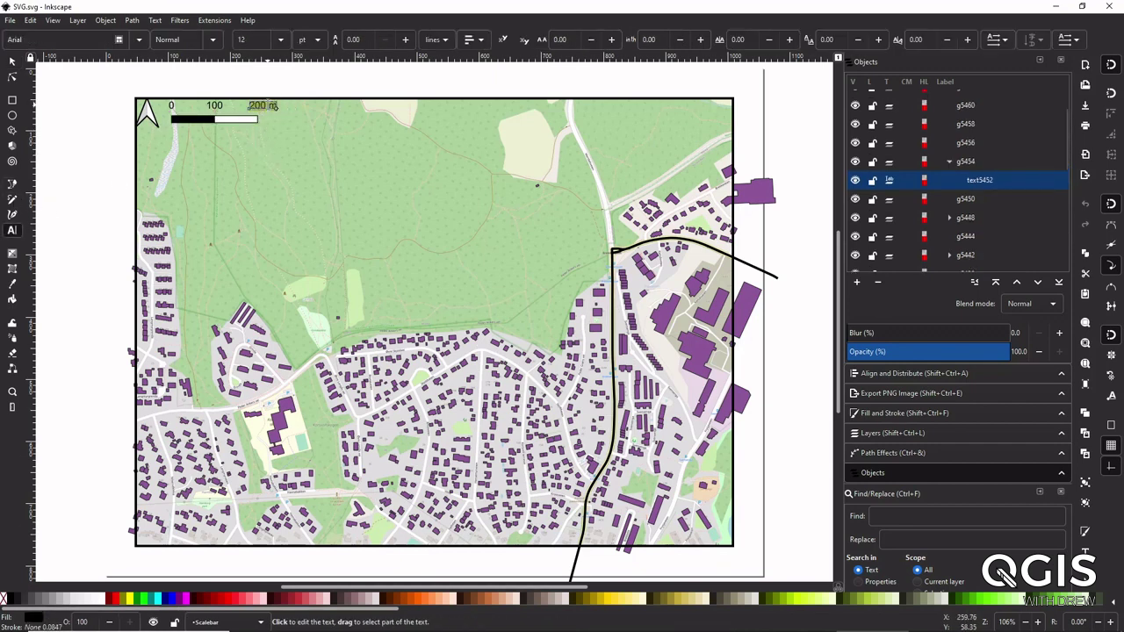
pyautogui.doubleClick(239, 40)
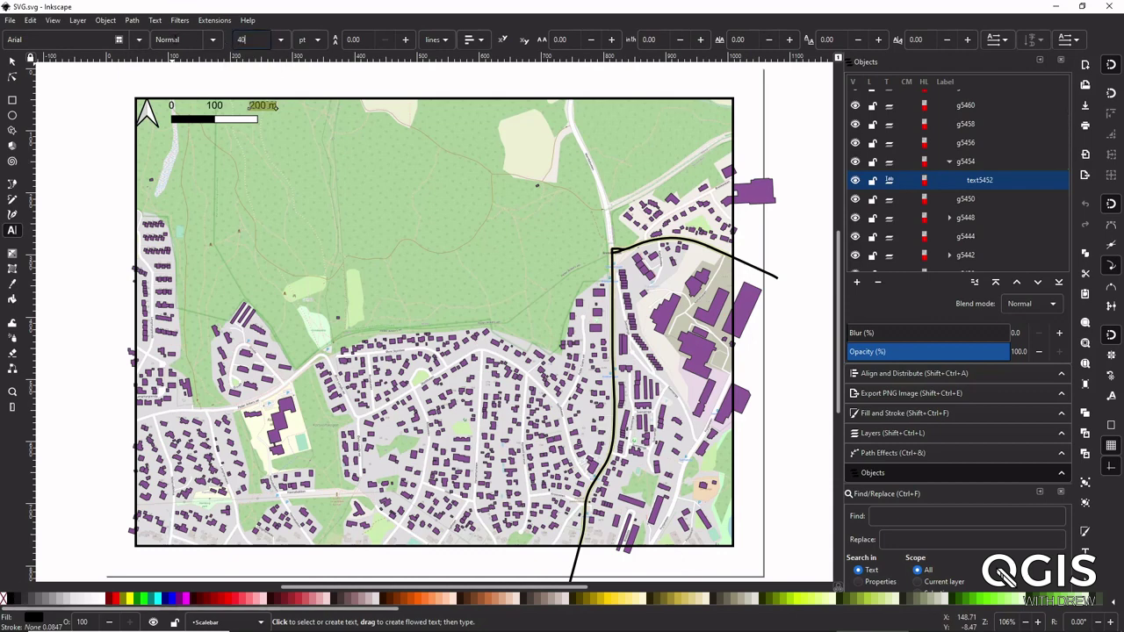
pyautogui.click(138, 40)
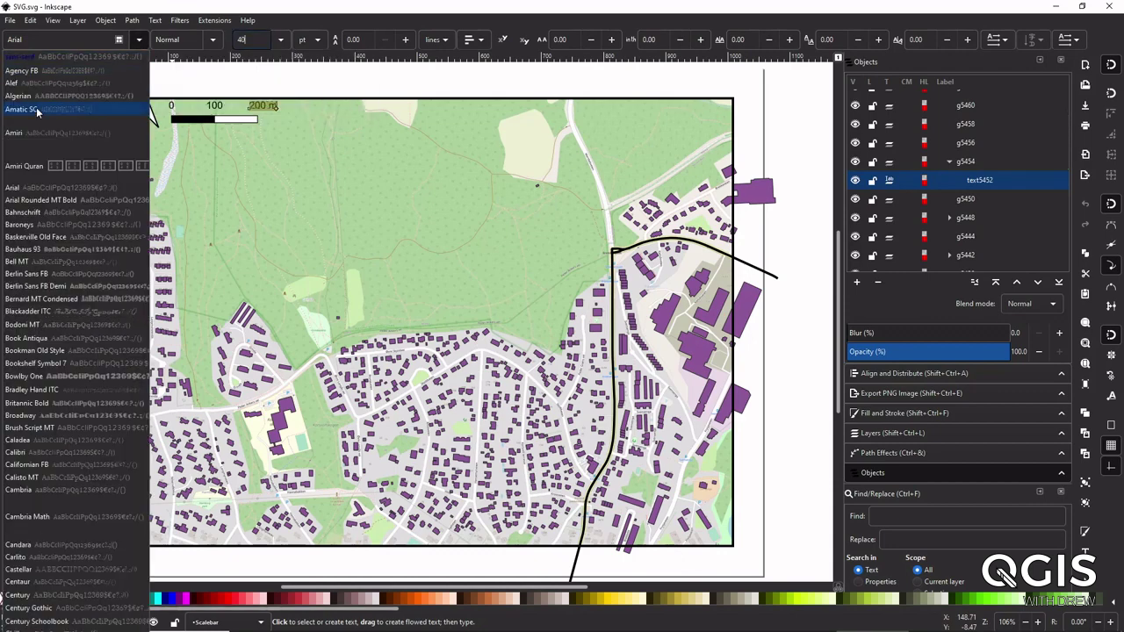
pyautogui.click(105, 108)
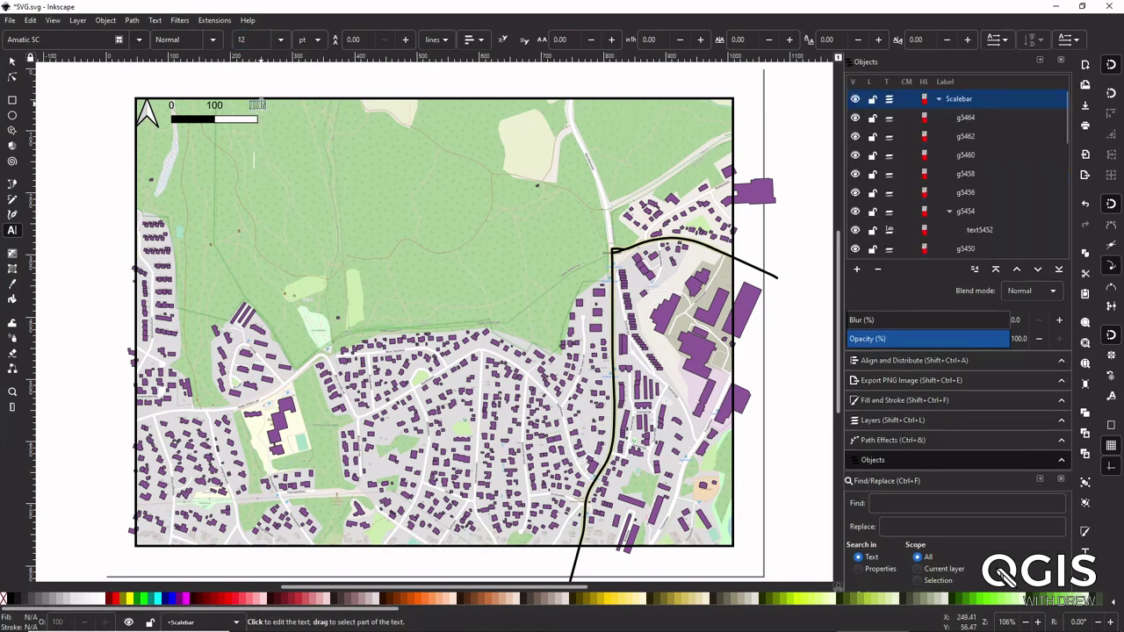
pyautogui.click(138, 39)
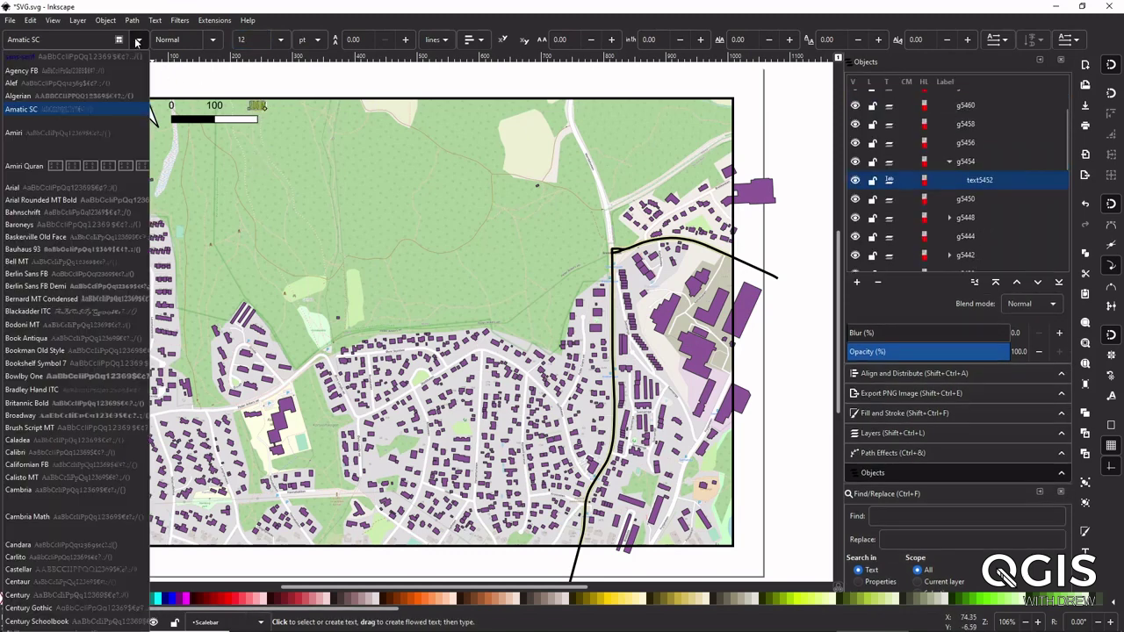
pyautogui.click(35, 303)
pyautogui.click(308, 178)
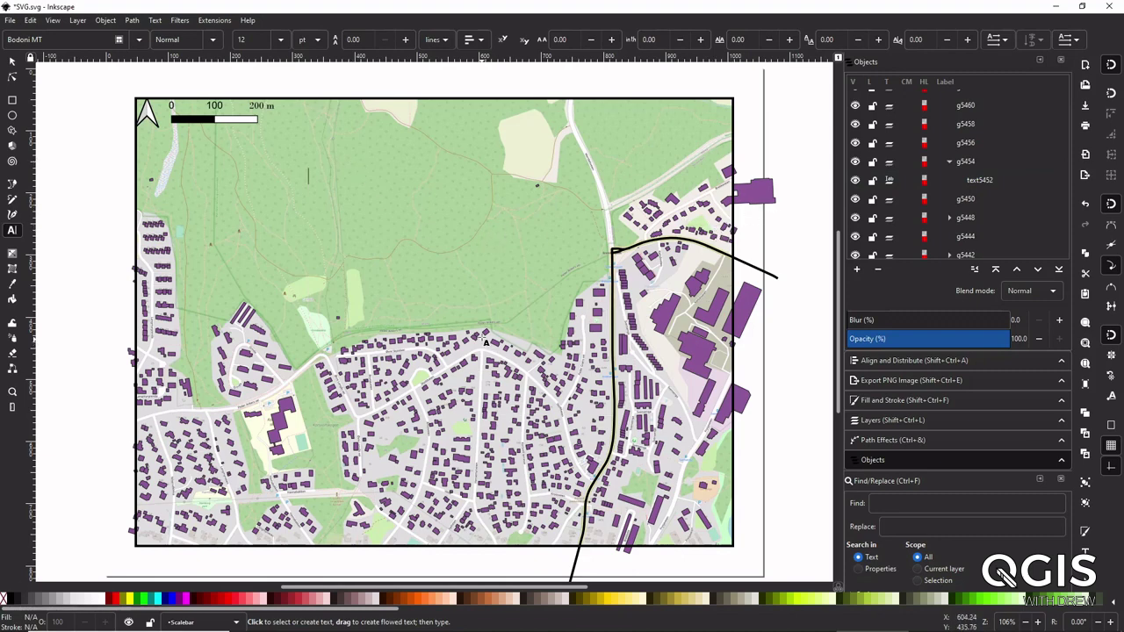
# - Give the single building just below Peder Ankers vei, at the forest edge, a flat green fill with hue 149
pyautogui.keyDown('ctrl'); pyautogui.scroll(2, 482, 330); pyautogui.keyUp('ctrl')
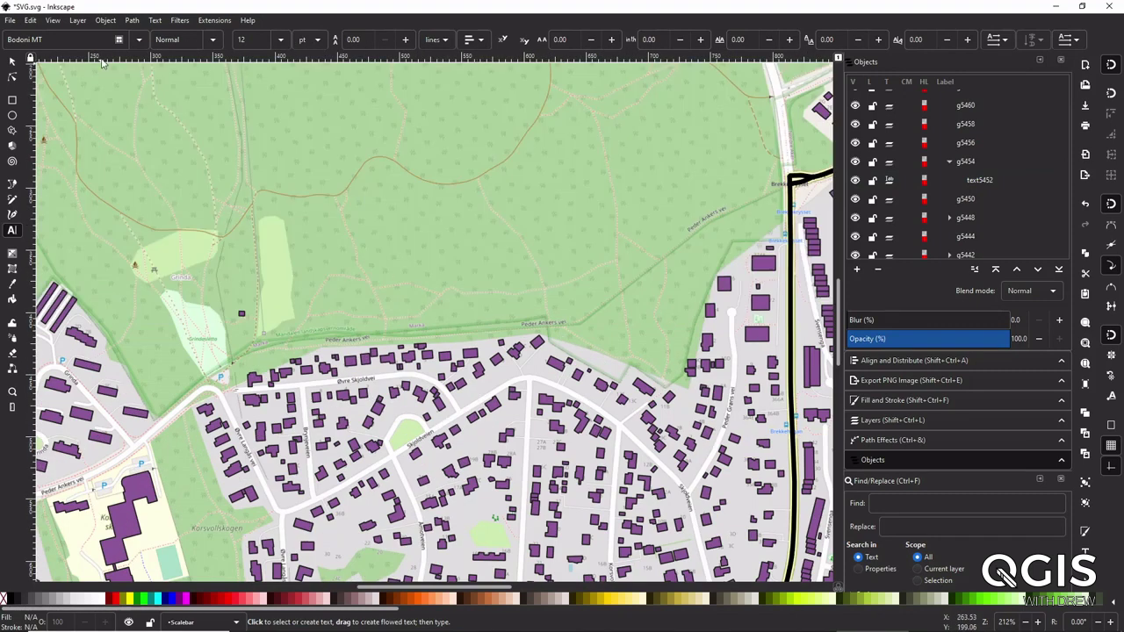
pyautogui.click(12, 61)
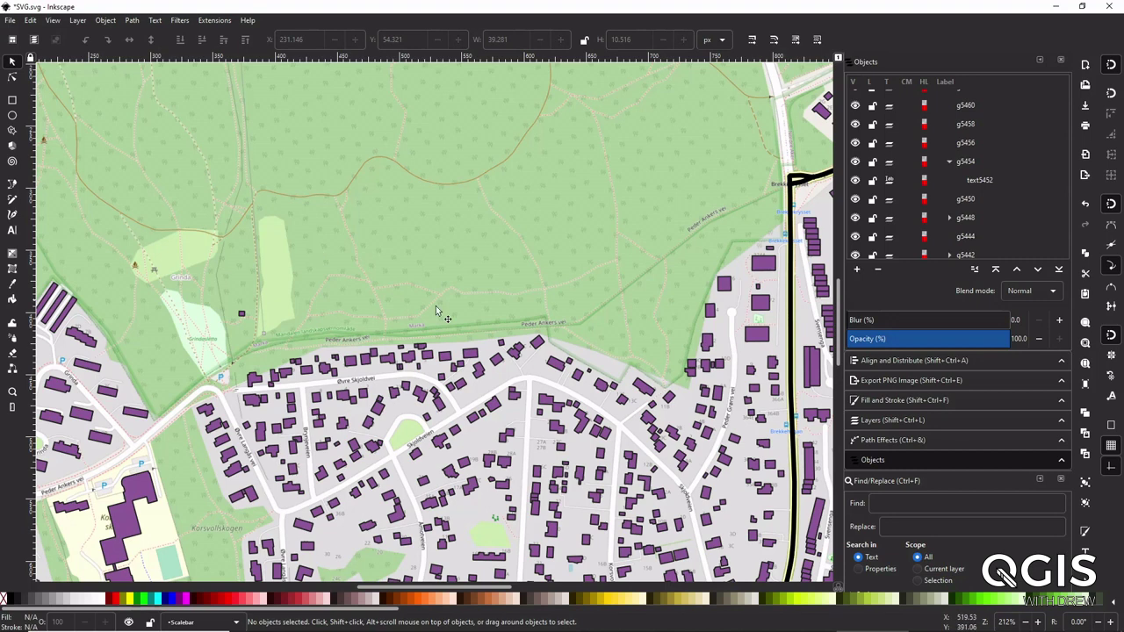
pyautogui.doubleClick(538, 346)
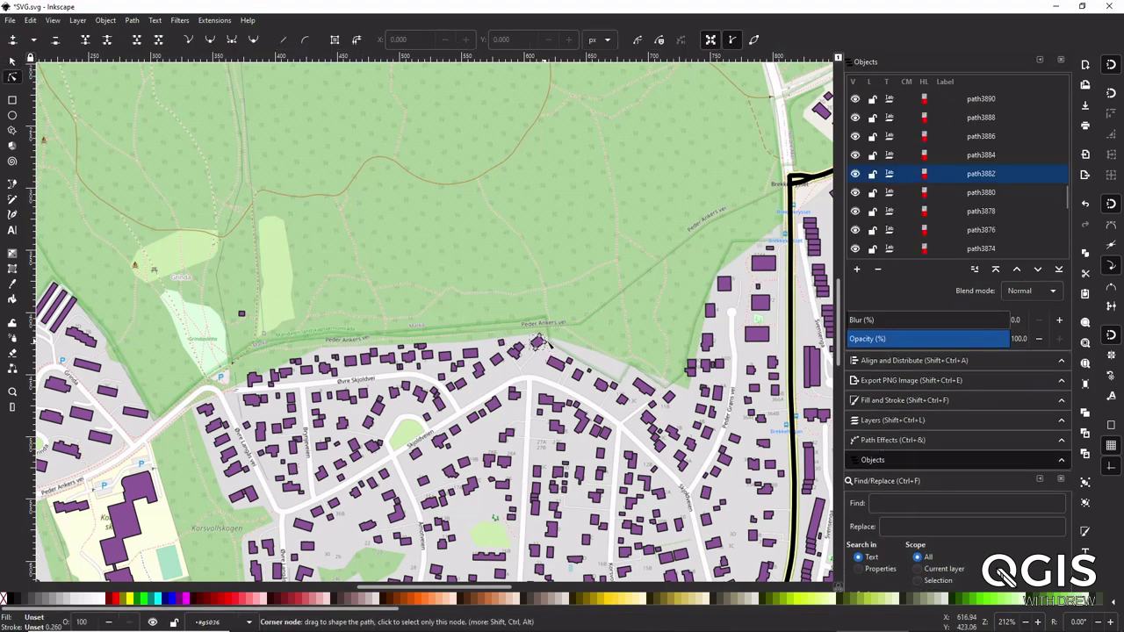
pyautogui.click(897, 401)
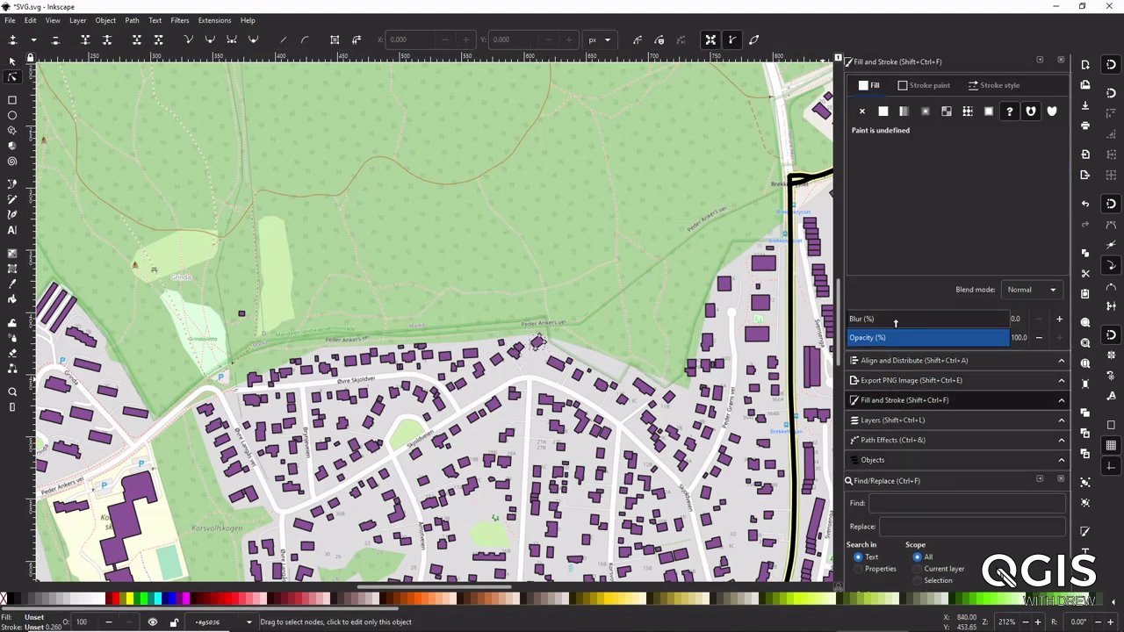
pyautogui.click(884, 112)
pyautogui.click(916, 170)
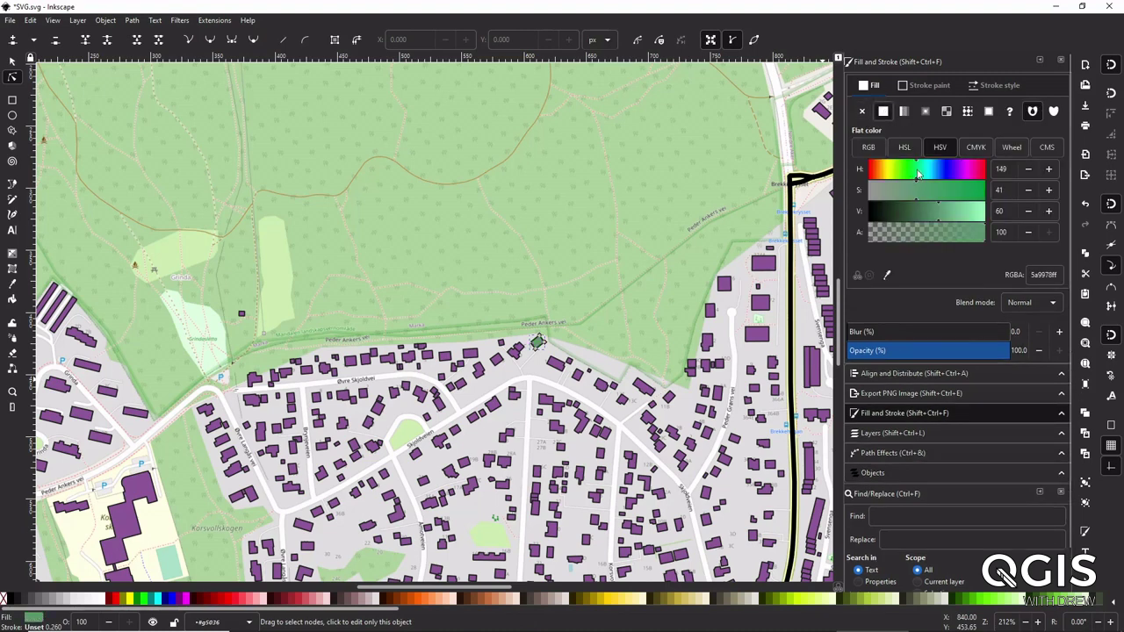
# - Set the green building's stroke width first to 1 mm and finally to 0.5 mm
pyautogui.click(995, 85)
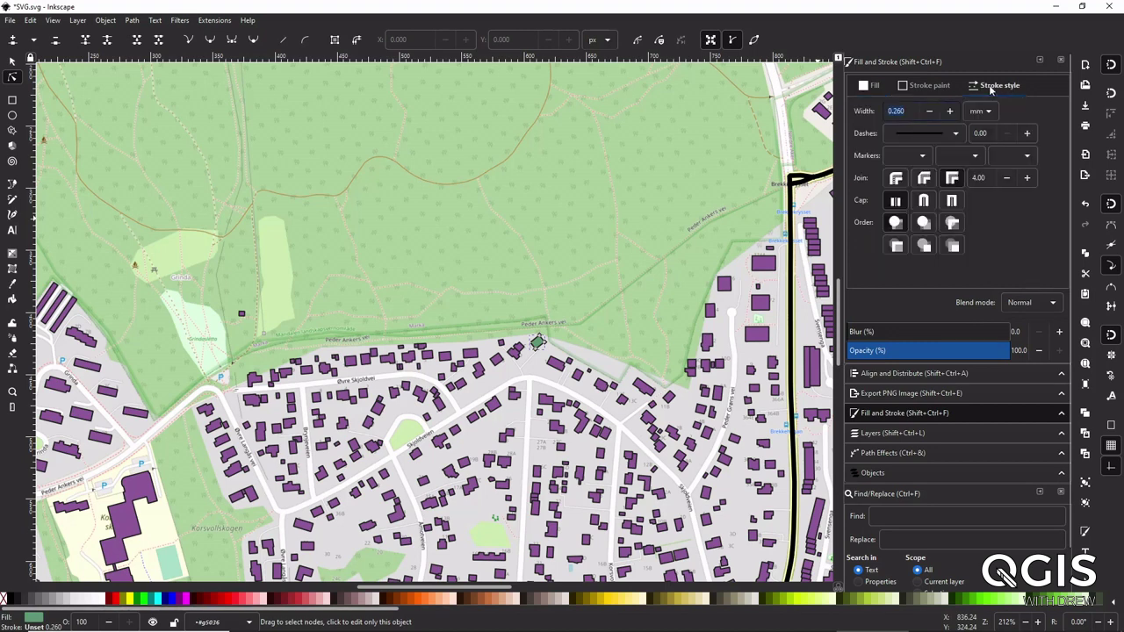
pyautogui.write('1')
pyautogui.press('Return')
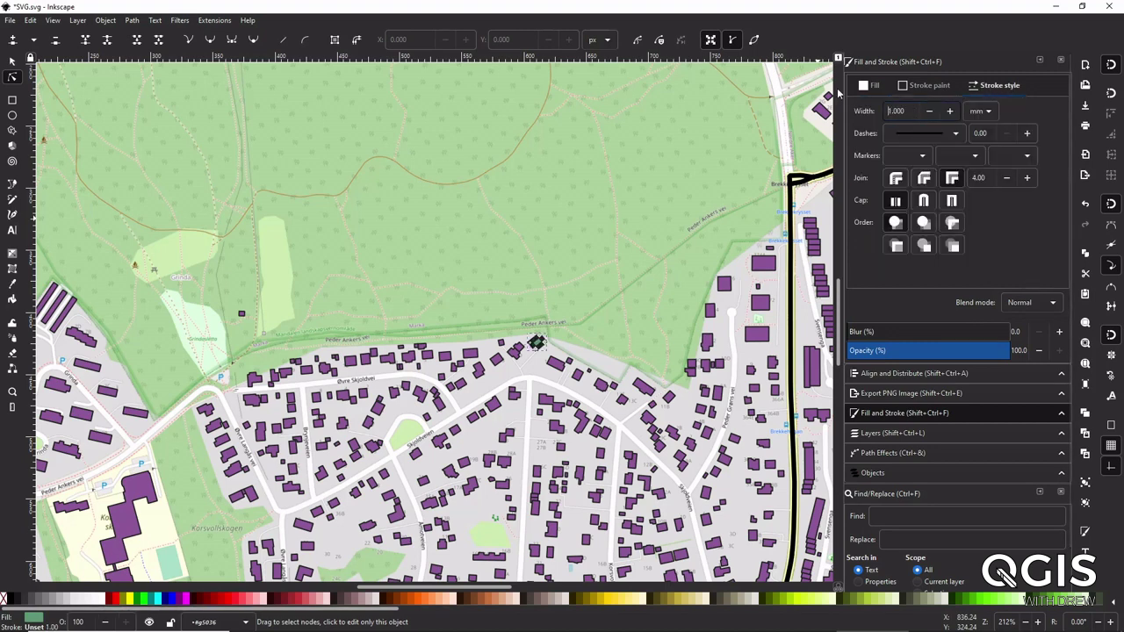
pyautogui.click(880, 111)
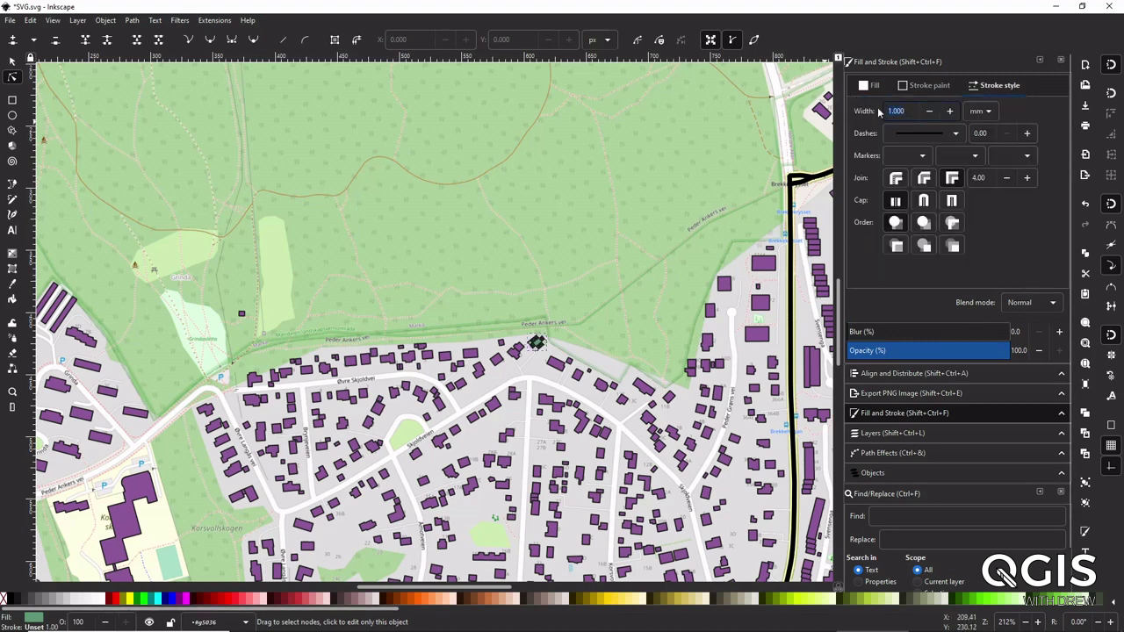
pyautogui.write('0.5')
pyautogui.press('Return')
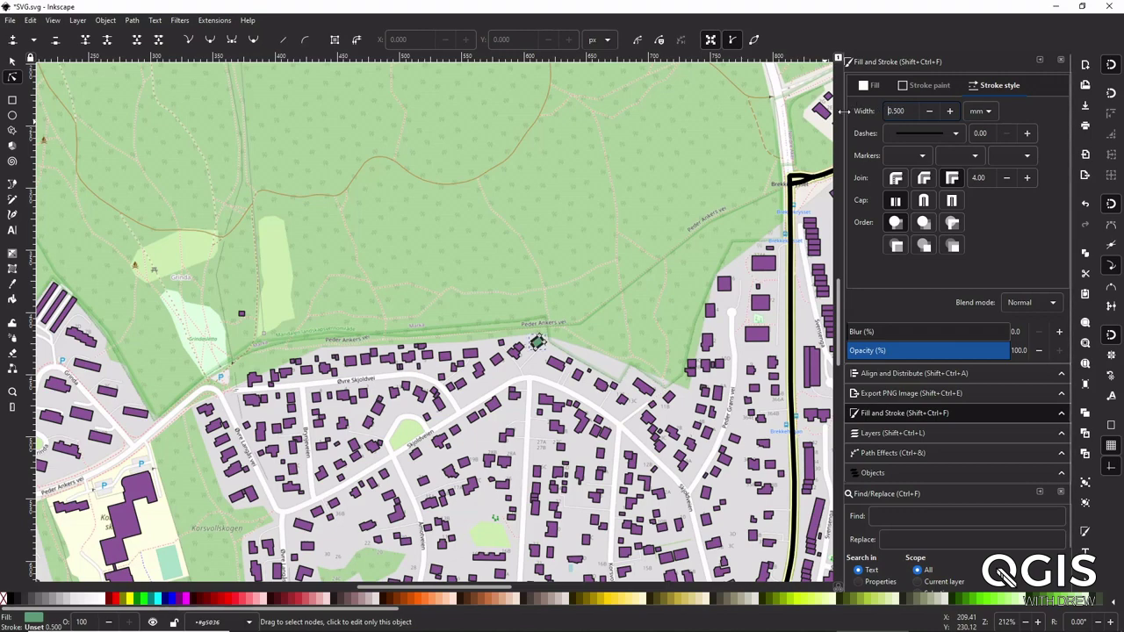
# - Open PDF.pdf using internal import with closest-named fonts and embedded images, and maximize its document window
pyautogui.moveTo(689, 326); pyautogui.dragTo(285, 367)
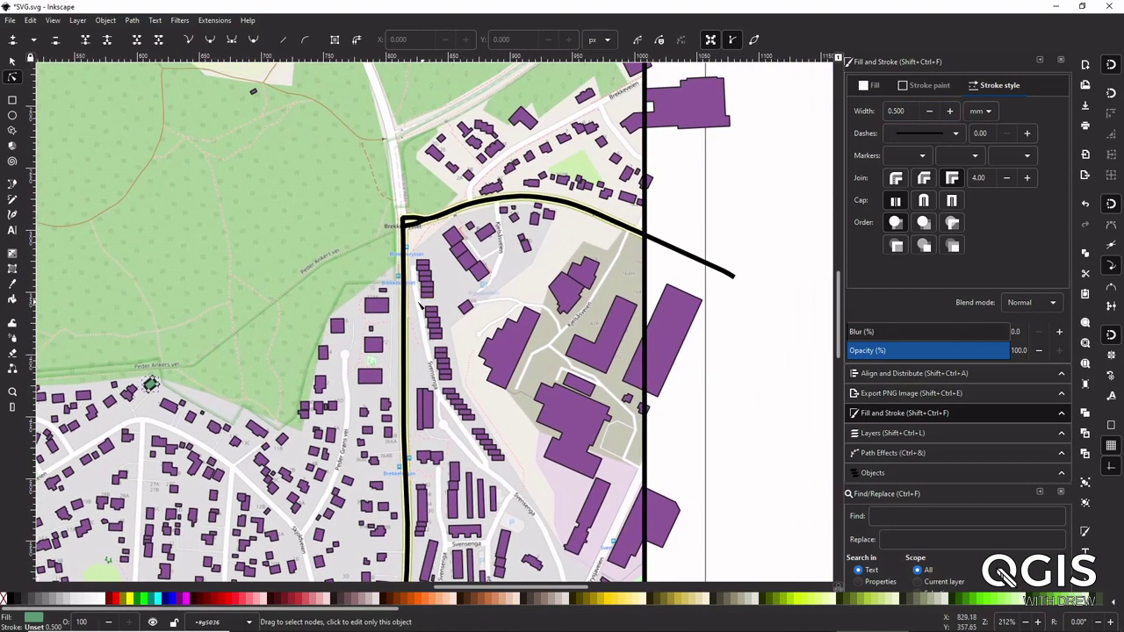
pyautogui.scroll(-3, 392, 301)
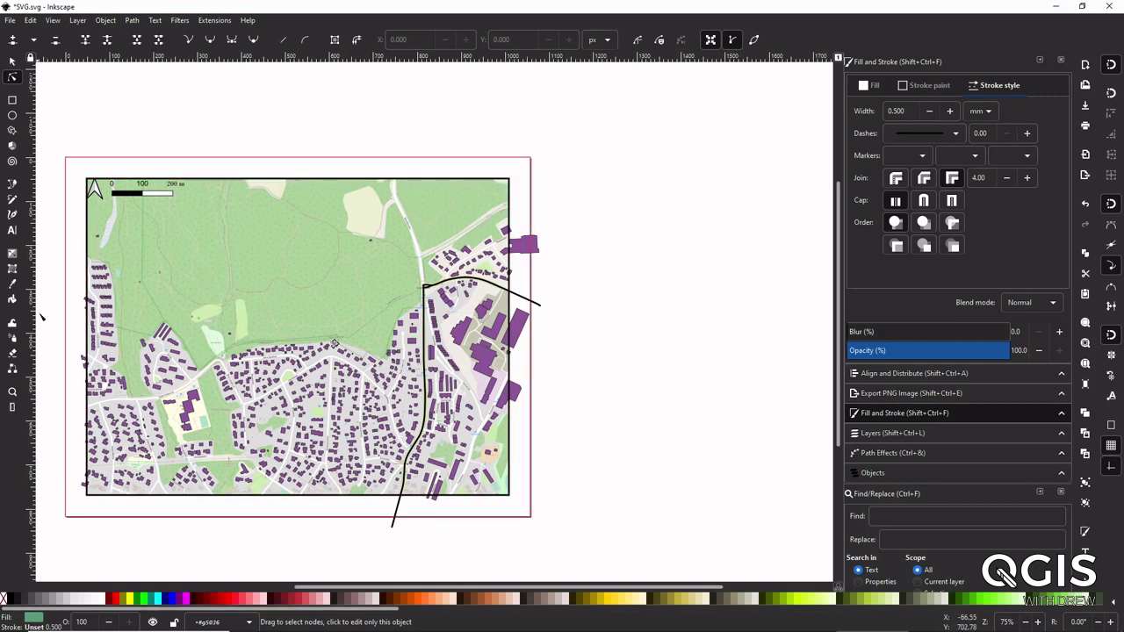
pyautogui.click(10, 19)
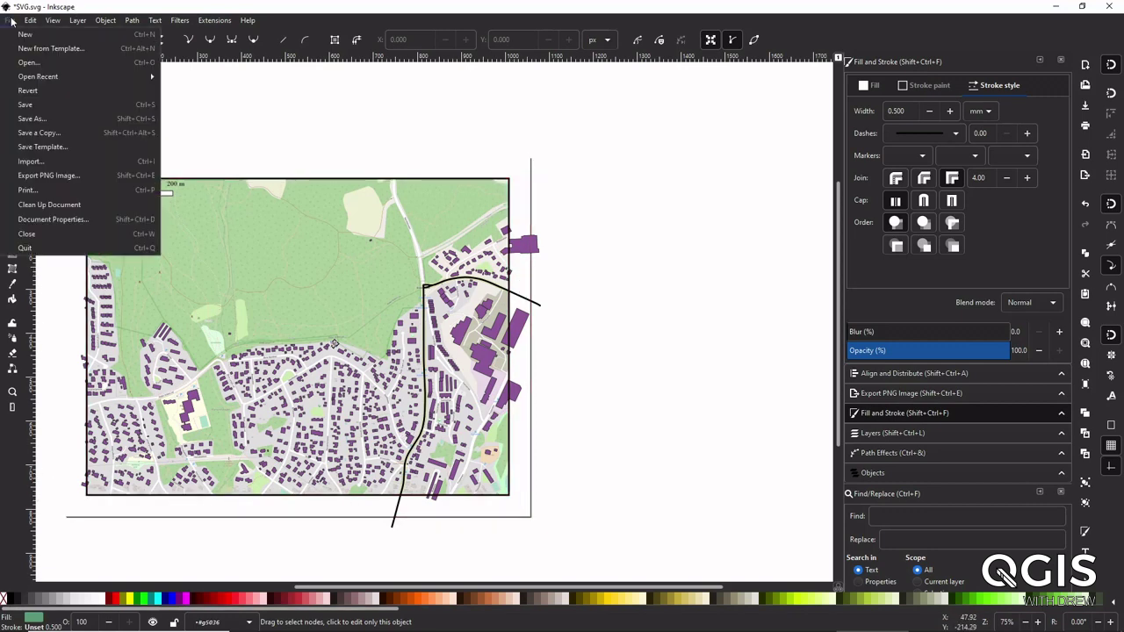
pyautogui.click(29, 62)
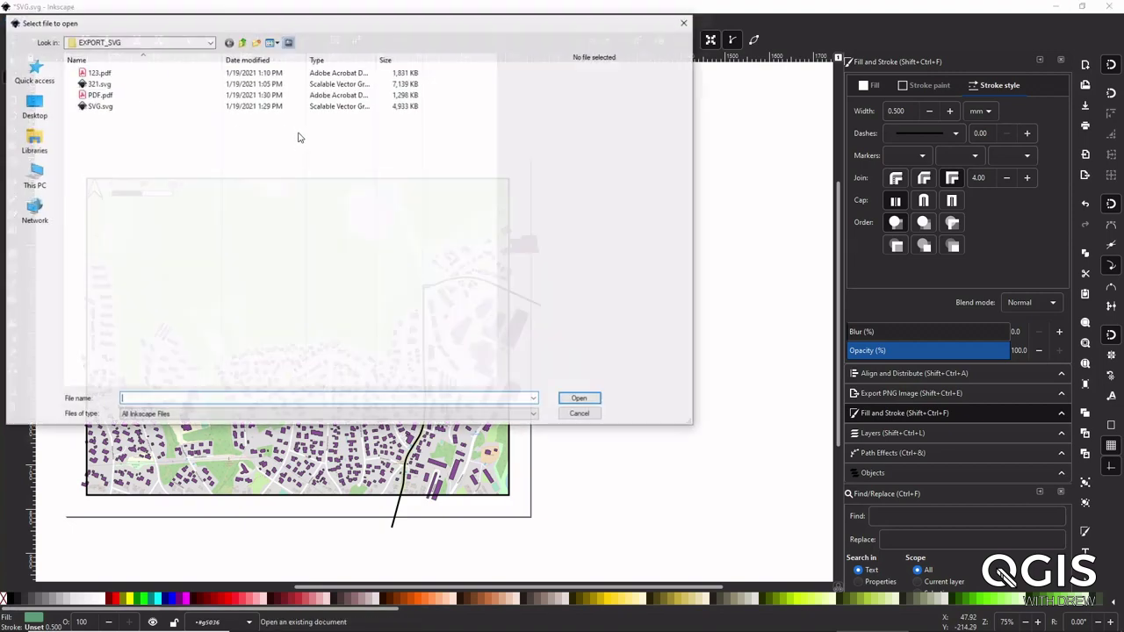
pyautogui.doubleClick(102, 100)
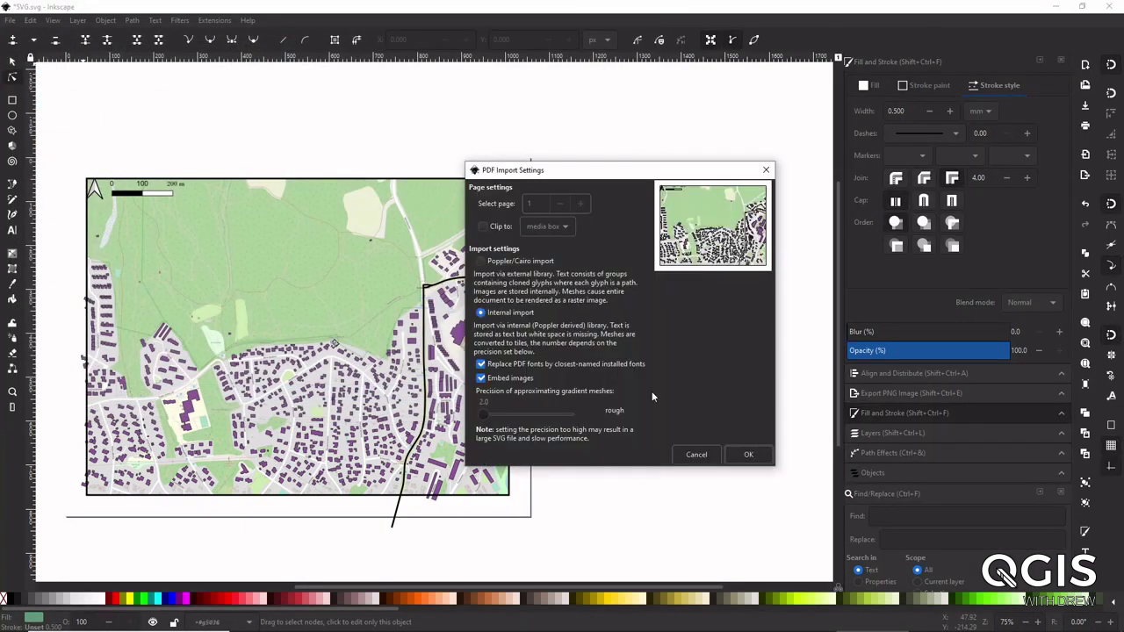
pyautogui.click(747, 455)
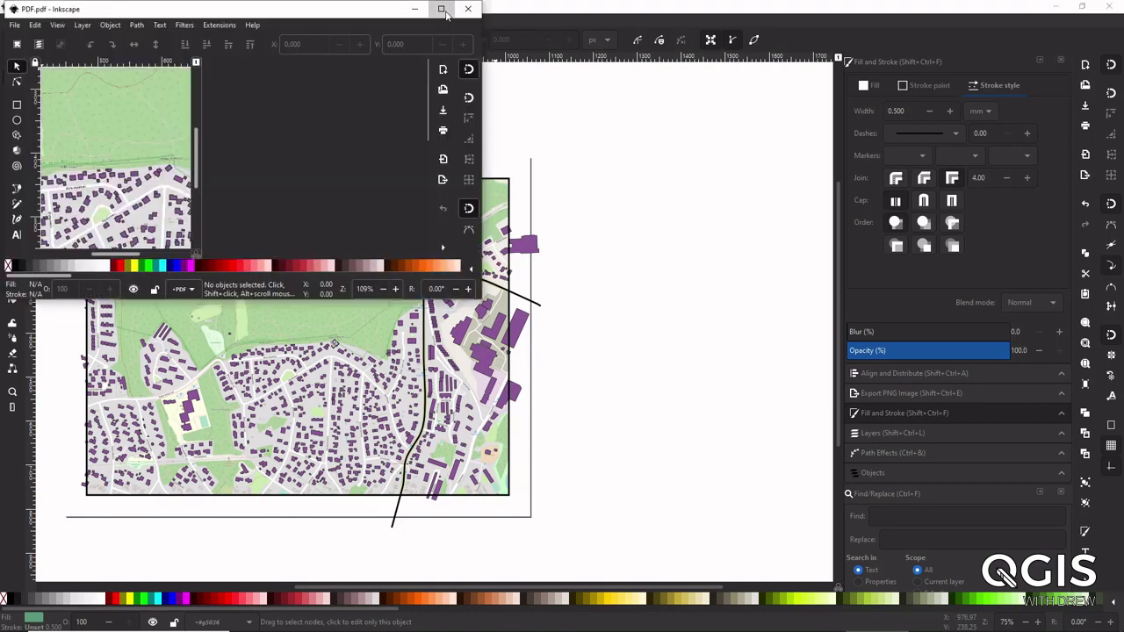
pyautogui.click(455, 16)
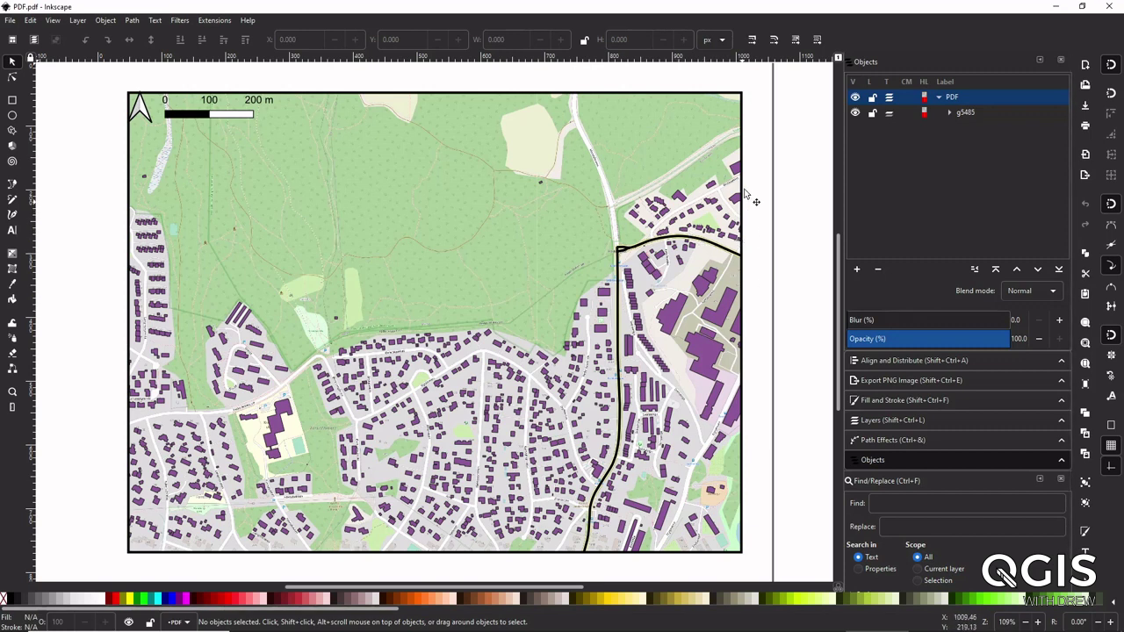
# - Enter the PDF map's main group, select all the subgroups inside it and ungroup them
pyautogui.doubleClick(707, 250)
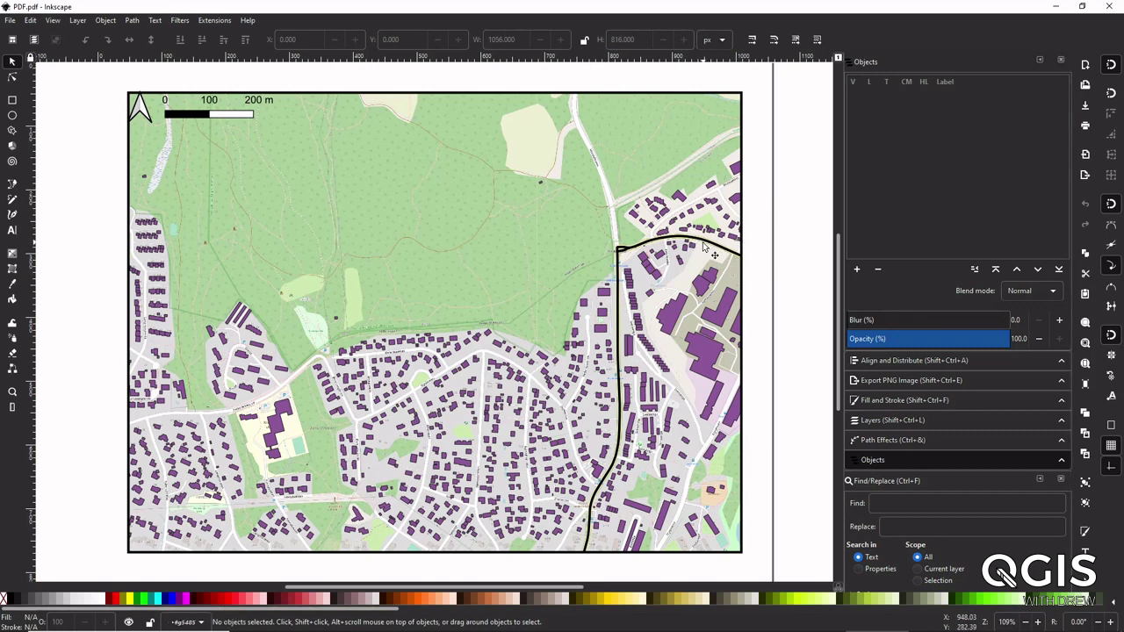
pyautogui.click(390, 188)
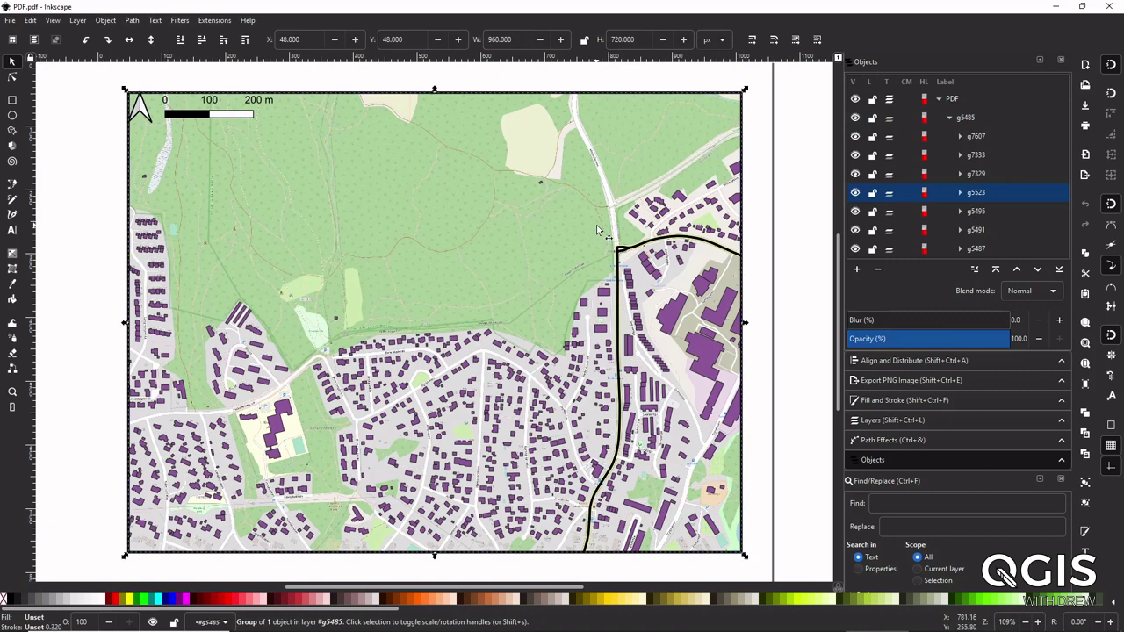
pyautogui.click(30, 21)
pyautogui.click(51, 233)
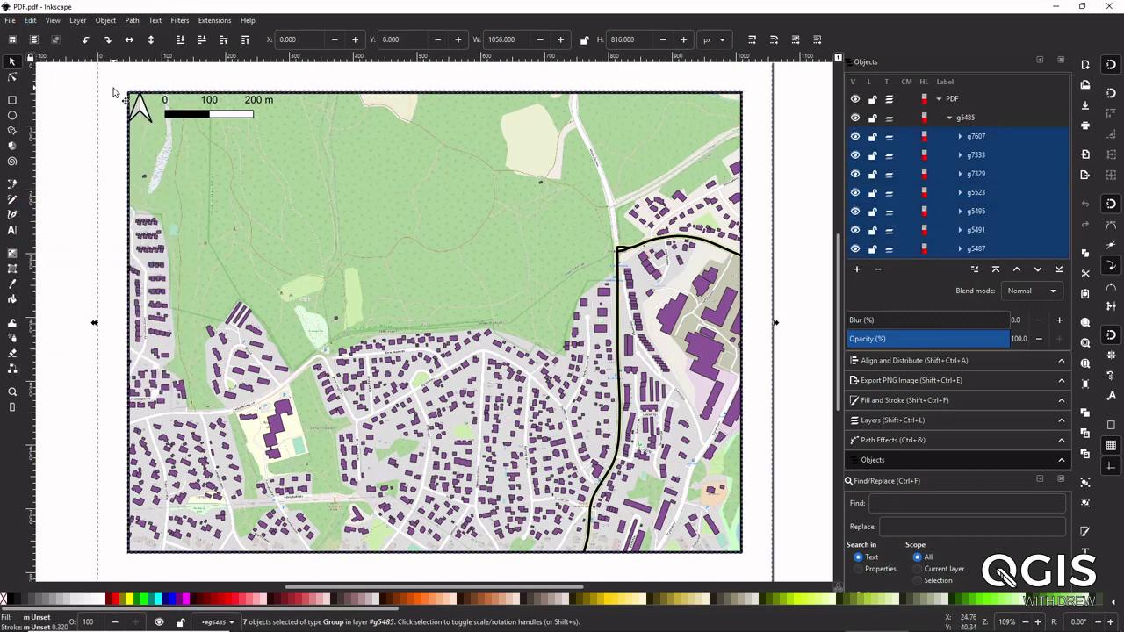
pyautogui.click(105, 21)
pyautogui.click(123, 150)
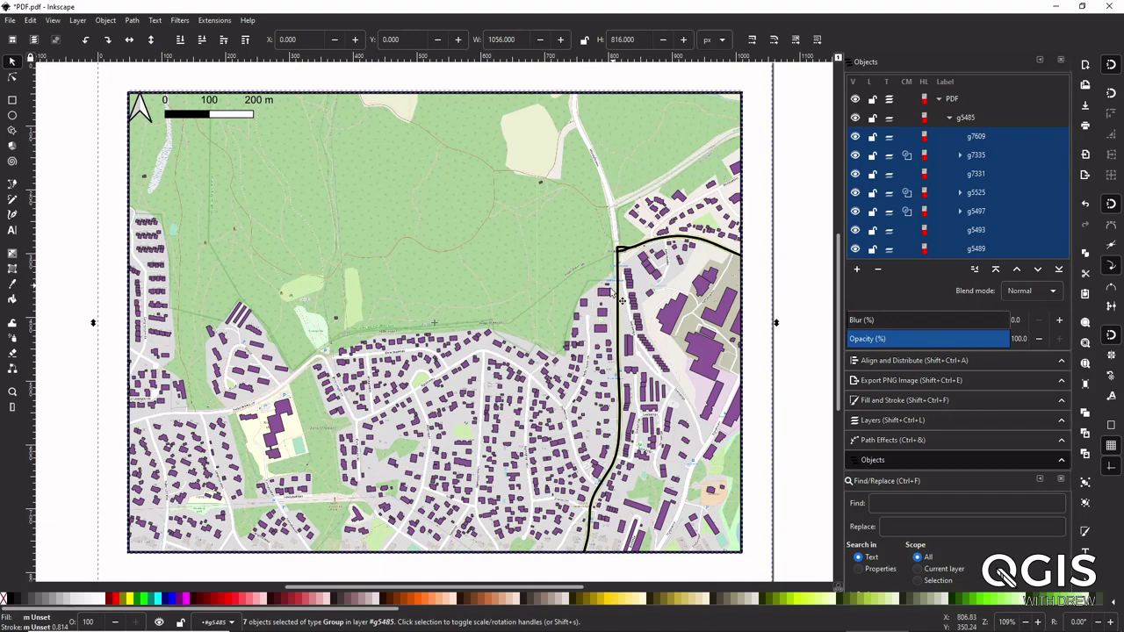
# - Select the individual building just below Peder Ankers vei, at the forest edge, with the Node tool and give it a bright pale yellow fill
pyautogui.scroll(2, 545, 339)
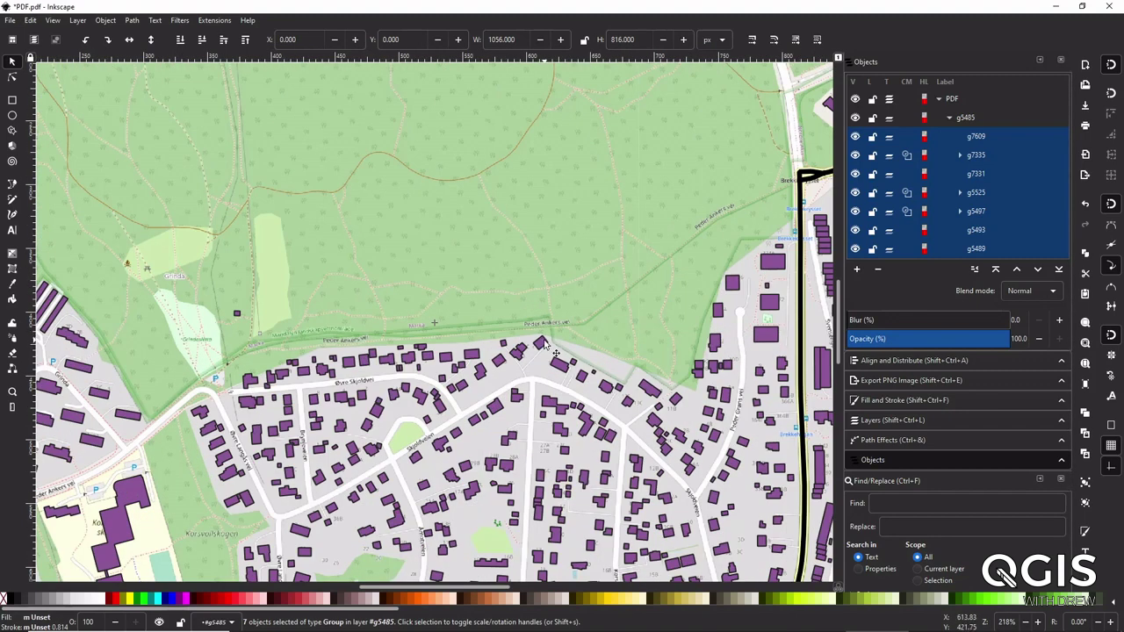
pyautogui.press('Escape')
pyautogui.click(554, 351)
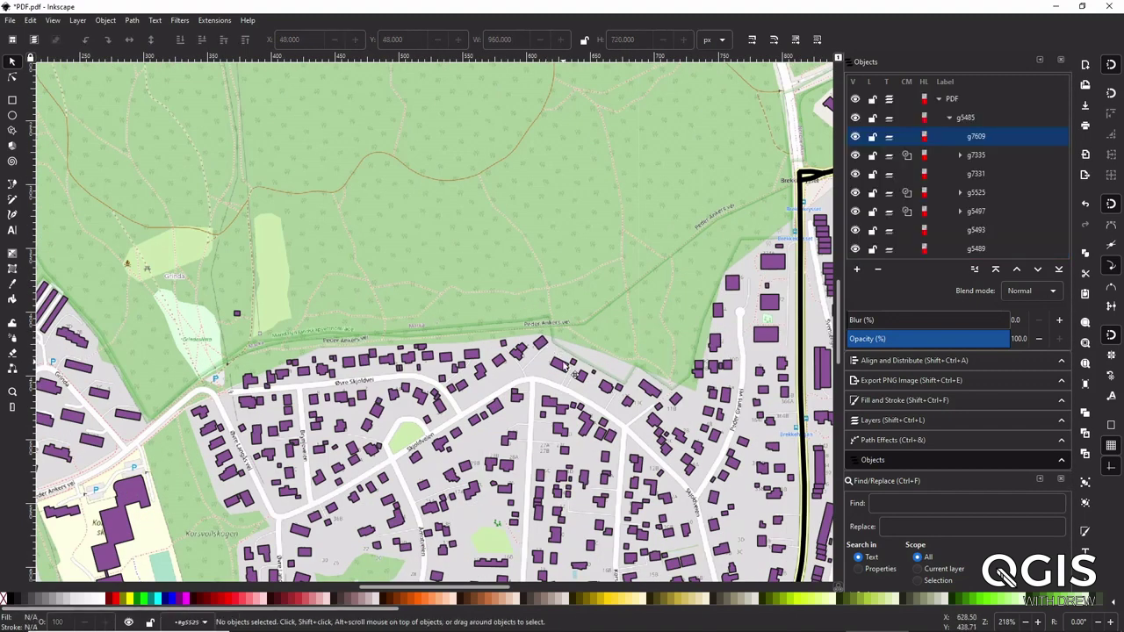
pyautogui.press('n')
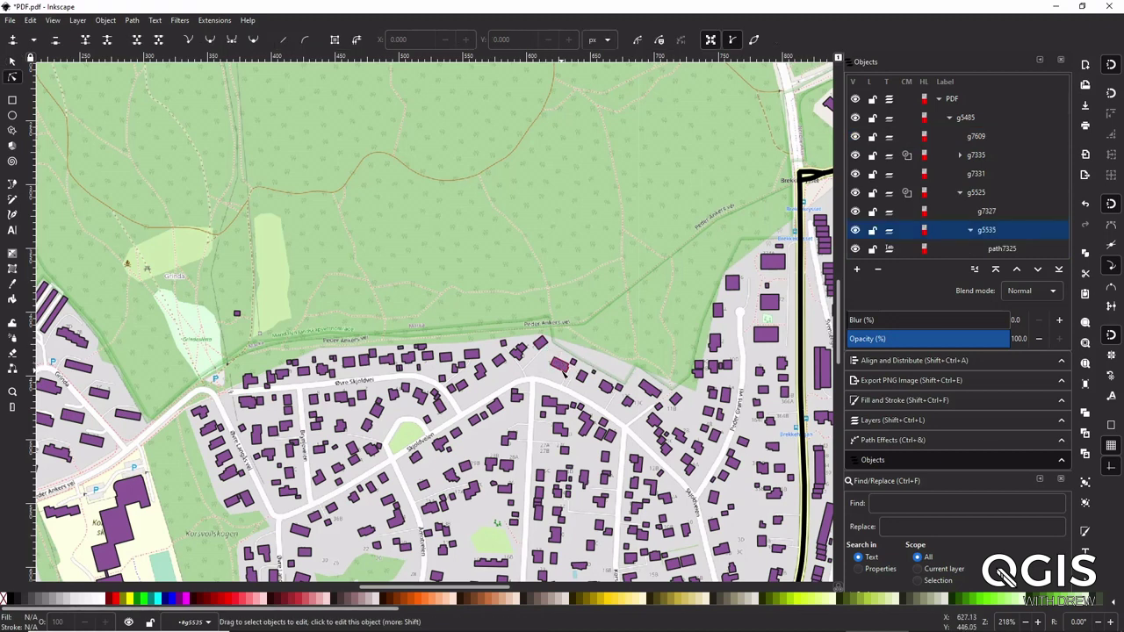
pyautogui.click(542, 344)
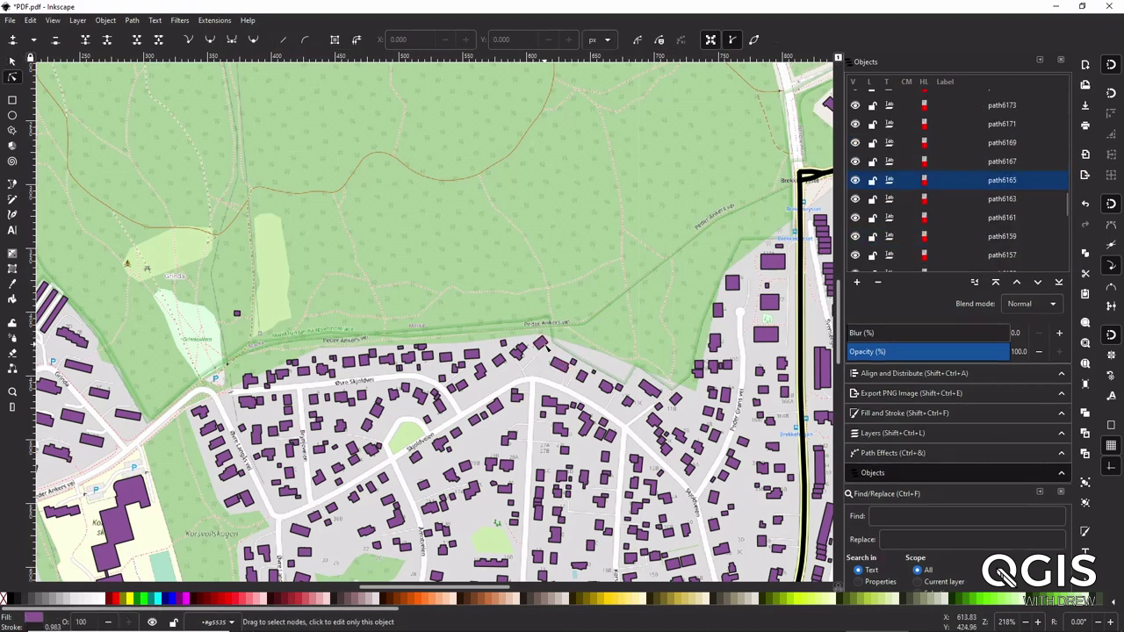
pyautogui.click(888, 412)
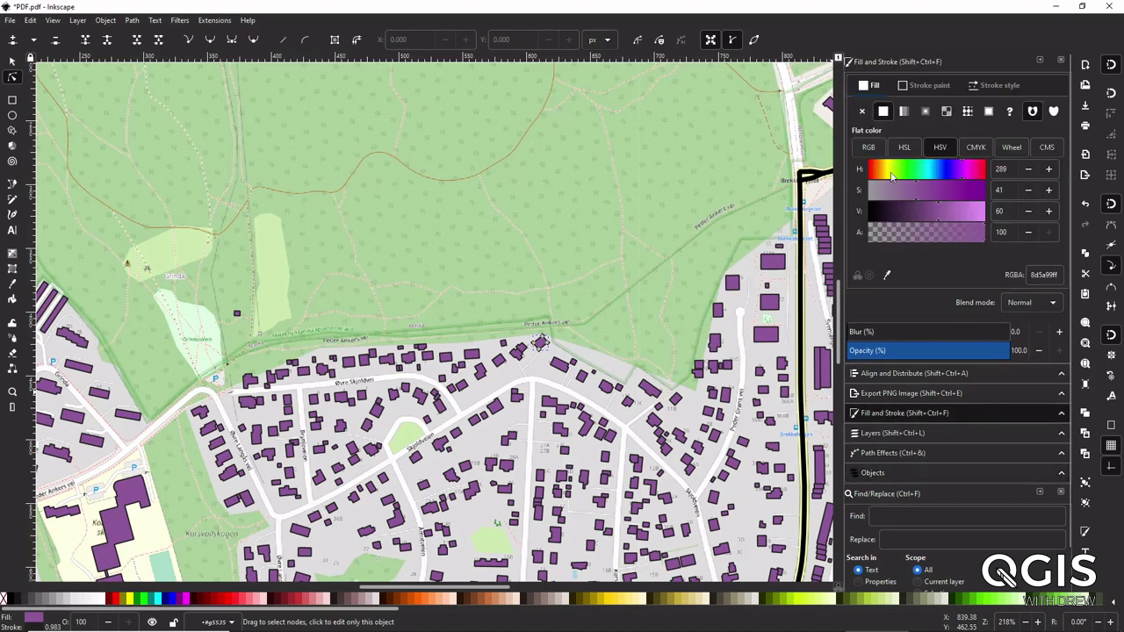
pyautogui.click(890, 170)
pyautogui.moveTo(920, 220); pyautogui.dragTo(984, 212)
# - View the yellow building's stroke style settings and inspect the recoloured building up close on the map
pyautogui.click(986, 85)
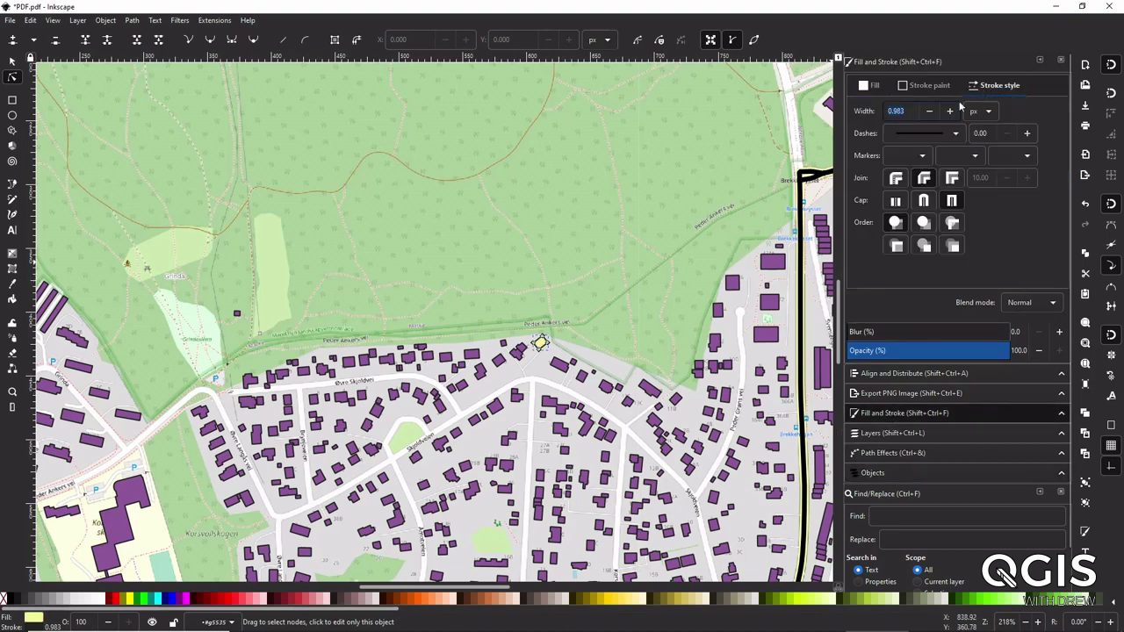
pyautogui.scroll(1, 534, 361)
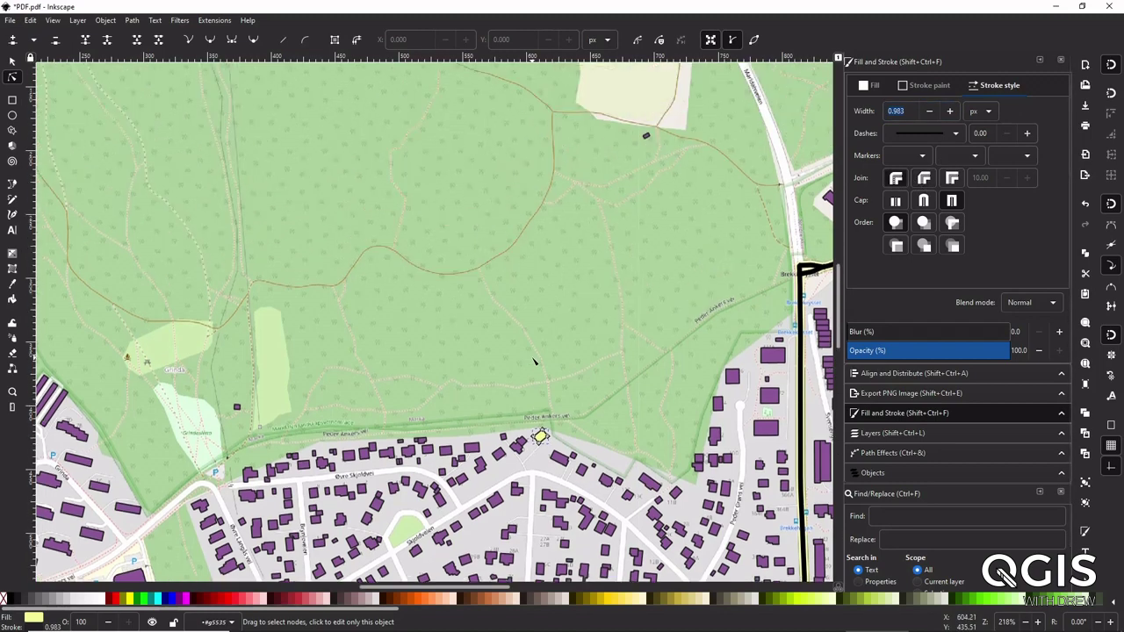
pyautogui.scroll(-1, 534, 360)
pyautogui.scroll(2, 533, 360)
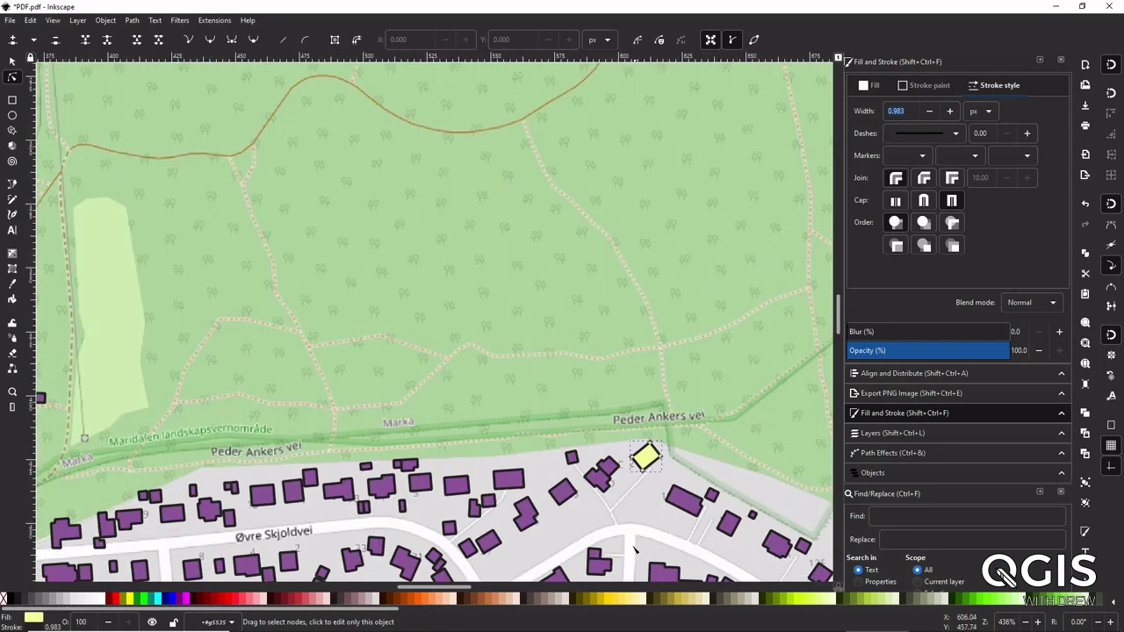
pyautogui.click(634, 405)
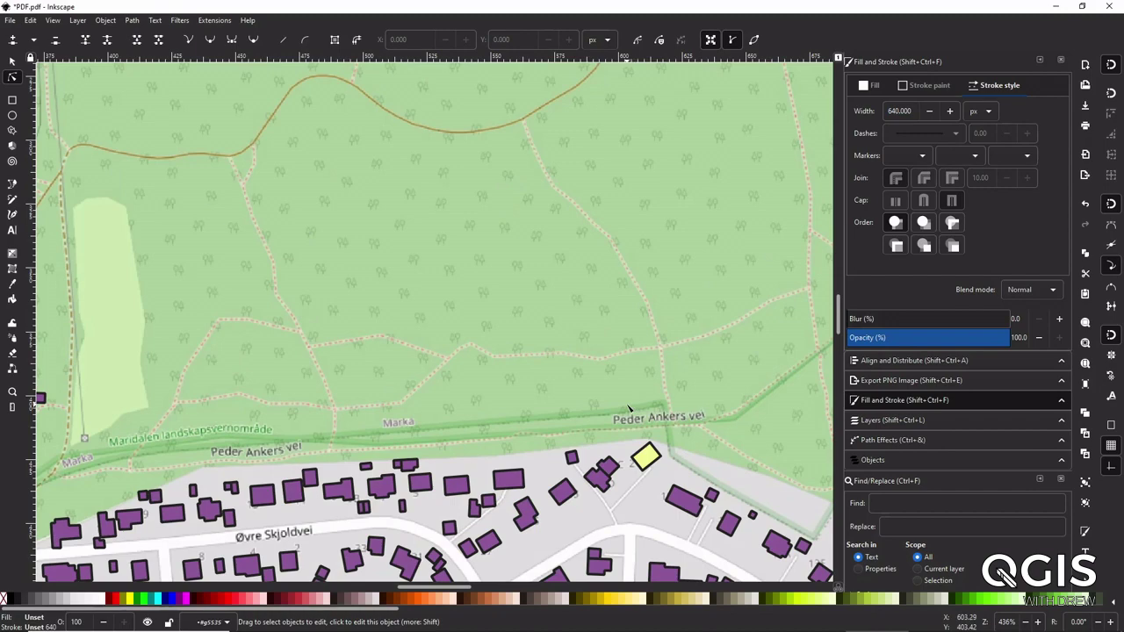
pyautogui.scroll(-4, 629, 408)
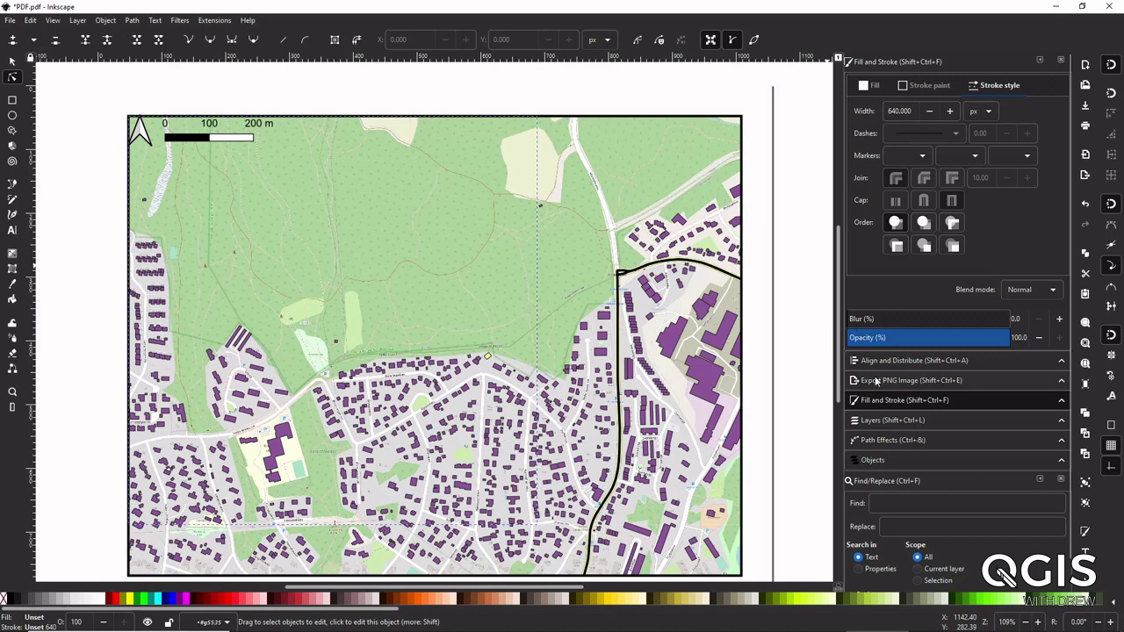
# - Look through the object list from the background image up to the first entry, and collapse group g5485 and the PDF layer
pyautogui.click(873, 459)
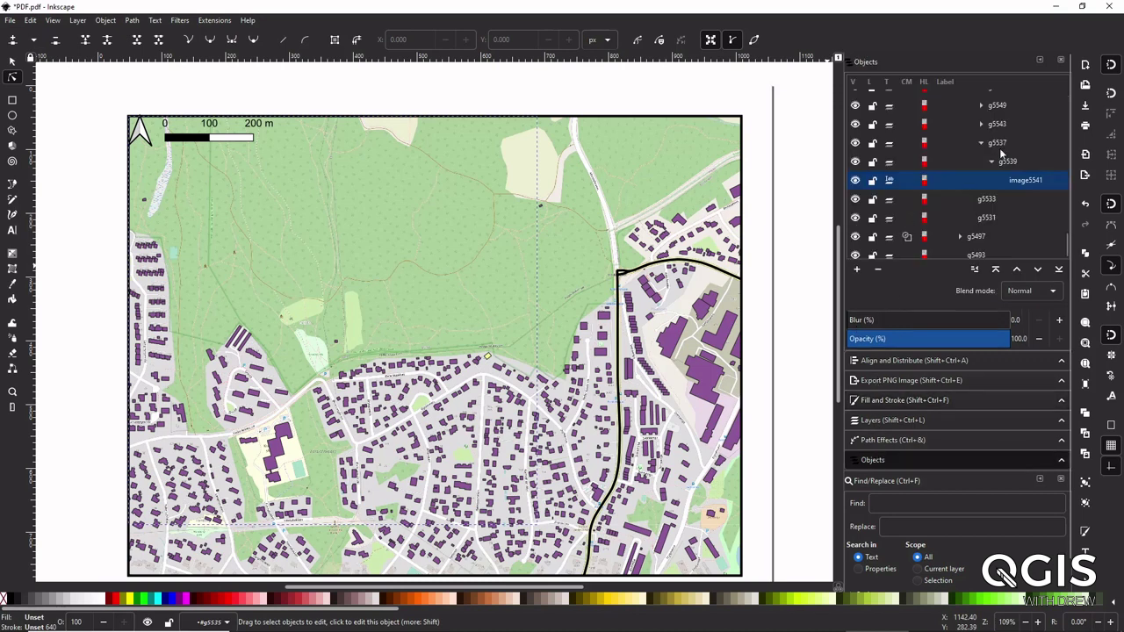
pyautogui.scroll(10, 965, 156)
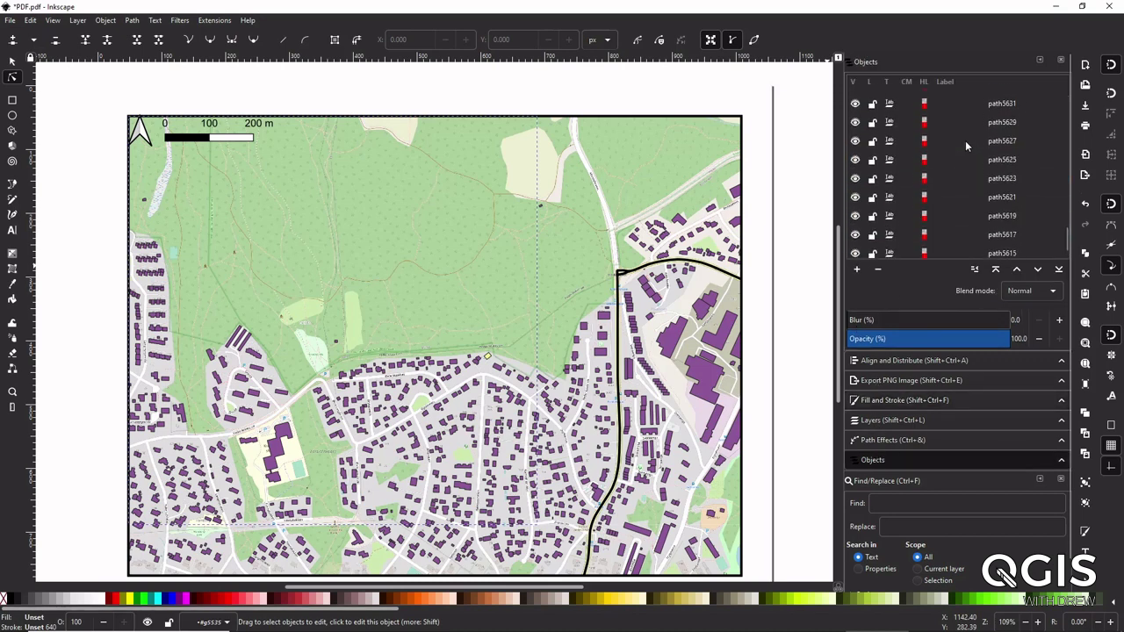
pyautogui.scroll(3, 966, 145)
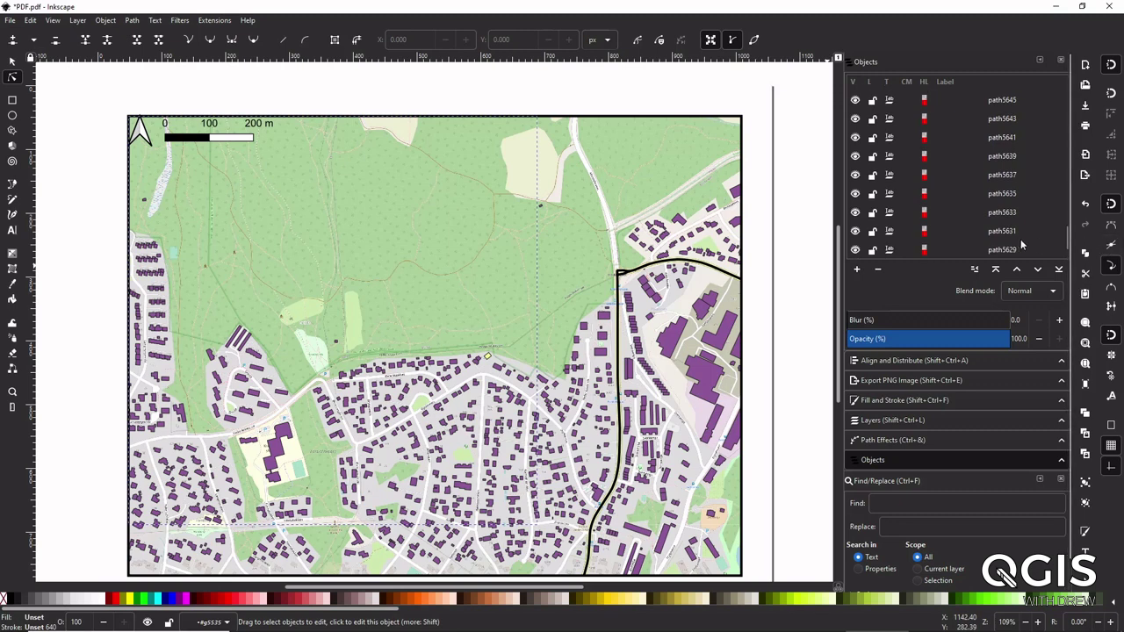
pyautogui.moveTo(1063, 238); pyautogui.dragTo(1067, 101)
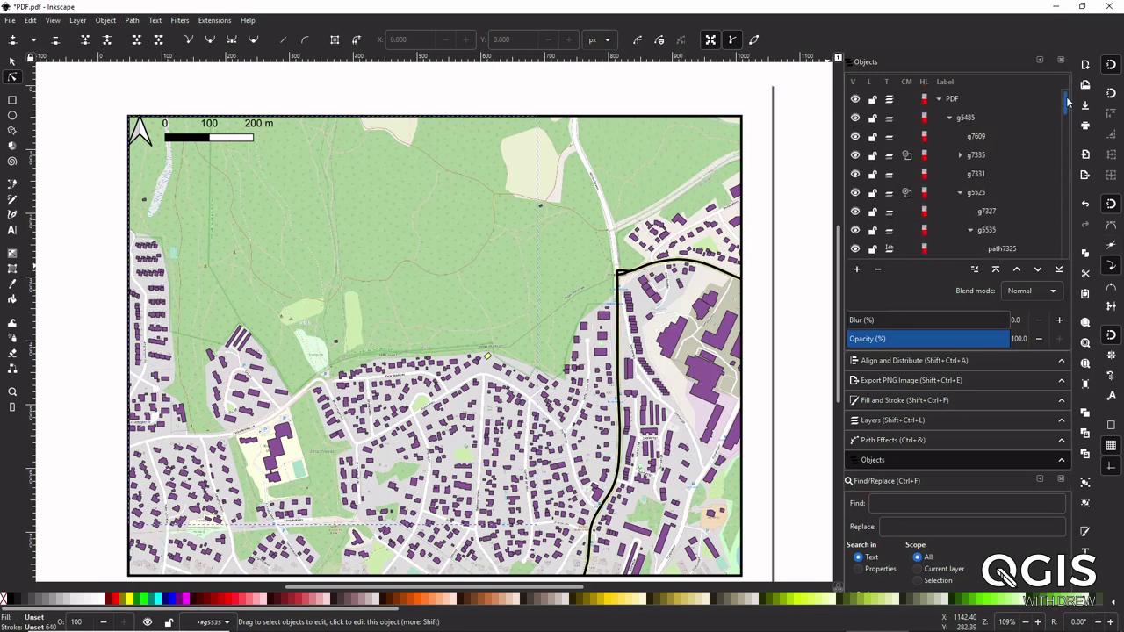
pyautogui.click(948, 117)
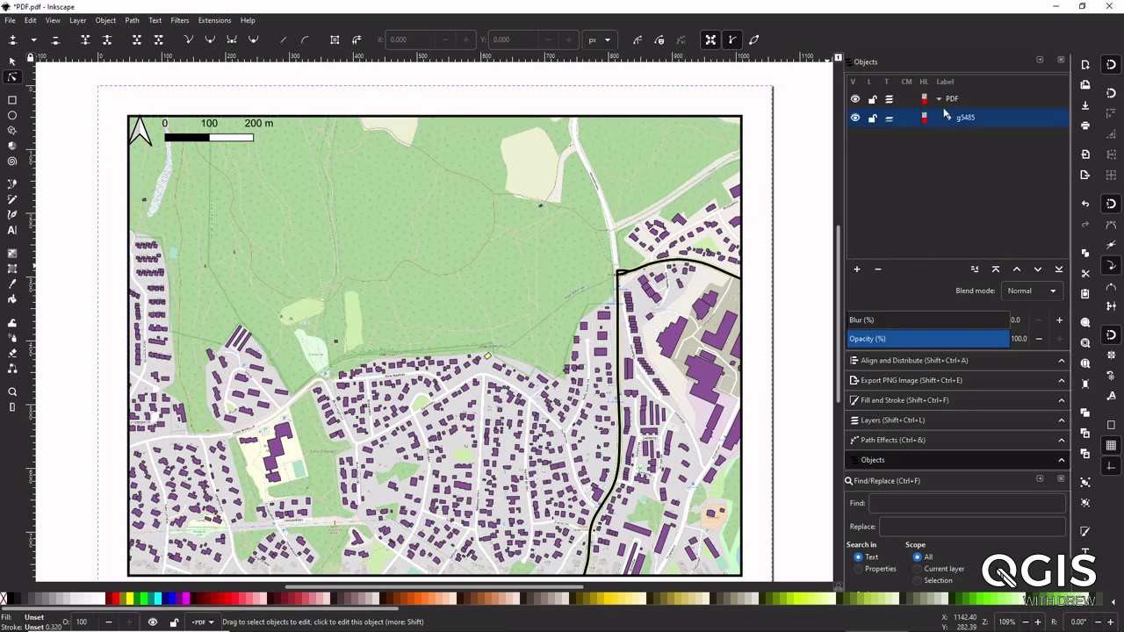
pyautogui.click(944, 99)
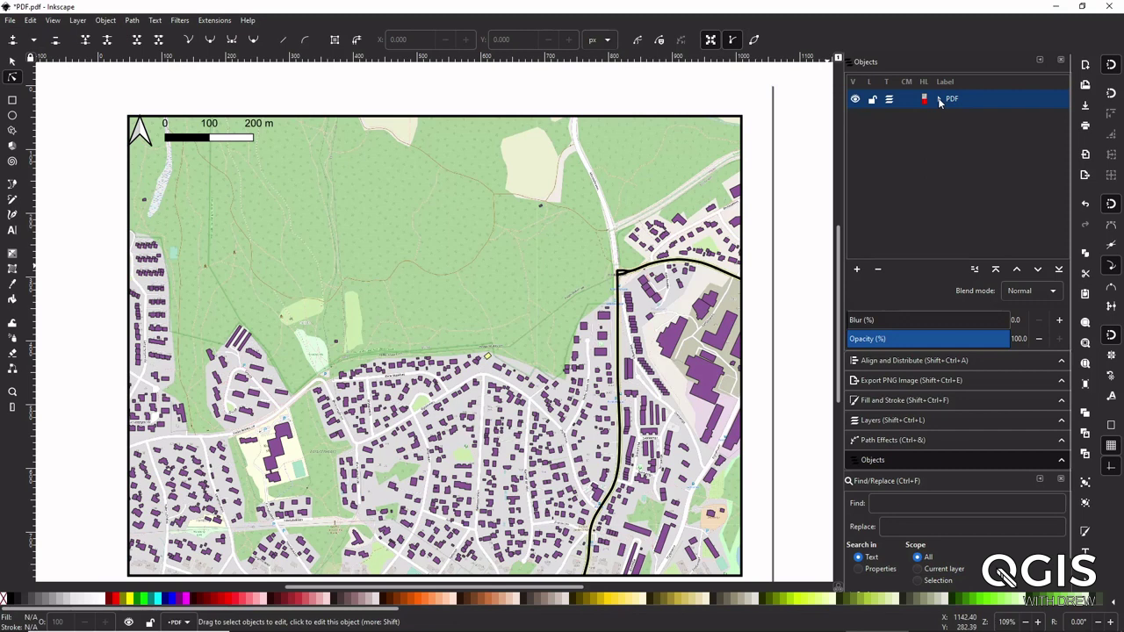
# - Expand the PDF layer with groups g5485 and g7335, and examine the nested subgroups against the whole map
pyautogui.click(938, 99)
pyautogui.click(948, 117)
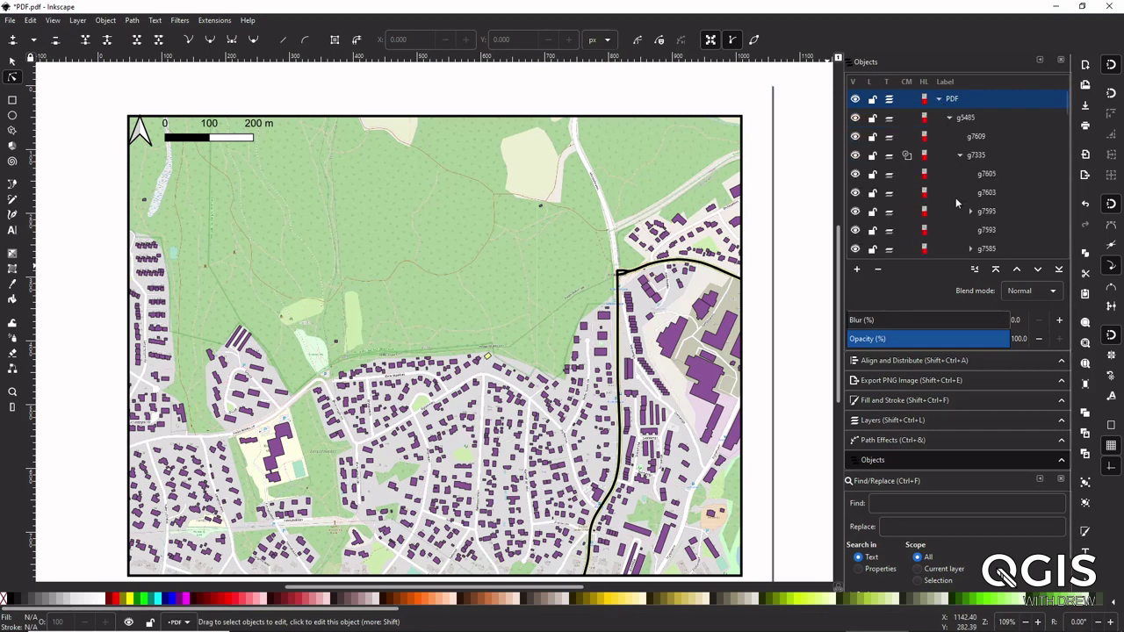
pyautogui.scroll(-5, 955, 196)
pyautogui.scroll(-10, 957, 191)
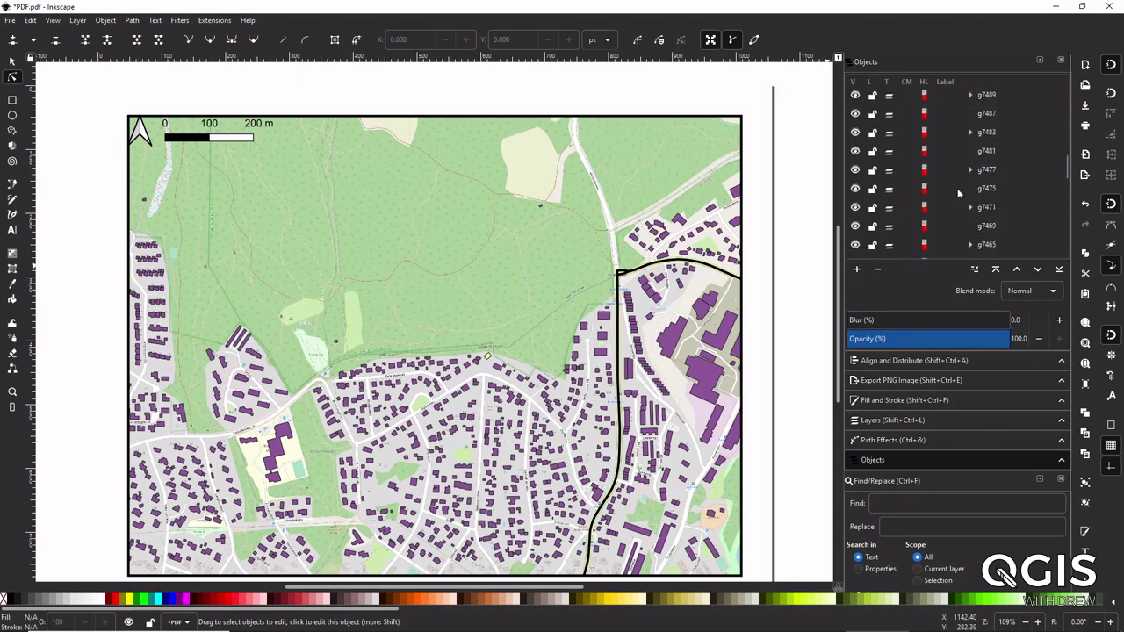
pyautogui.scroll(-10, 956, 186)
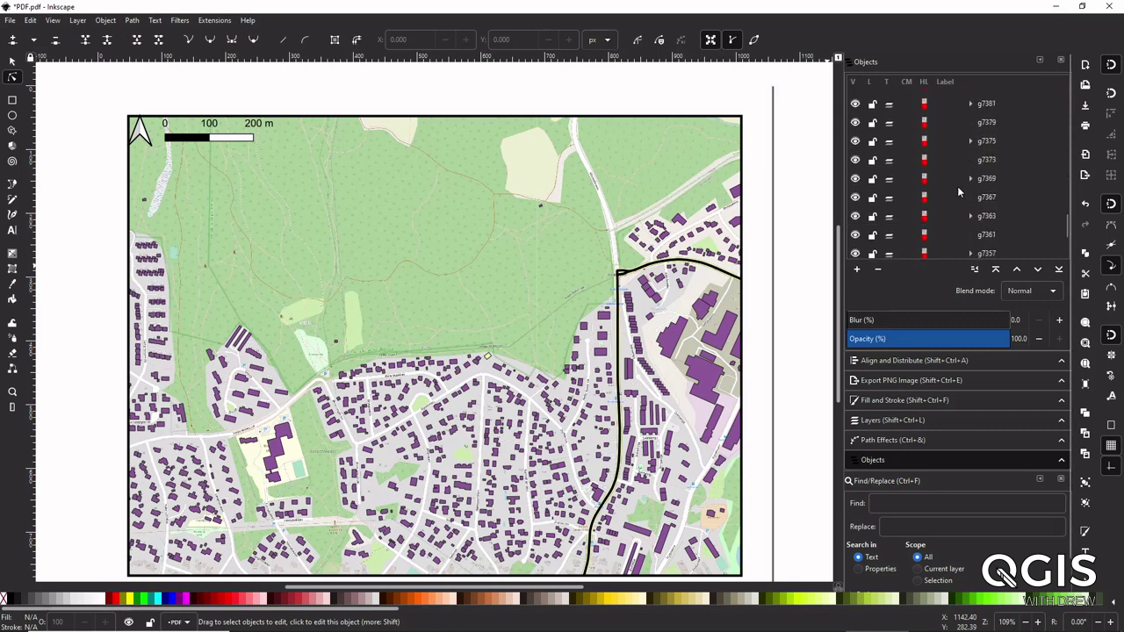
pyautogui.scroll(6, 957, 185)
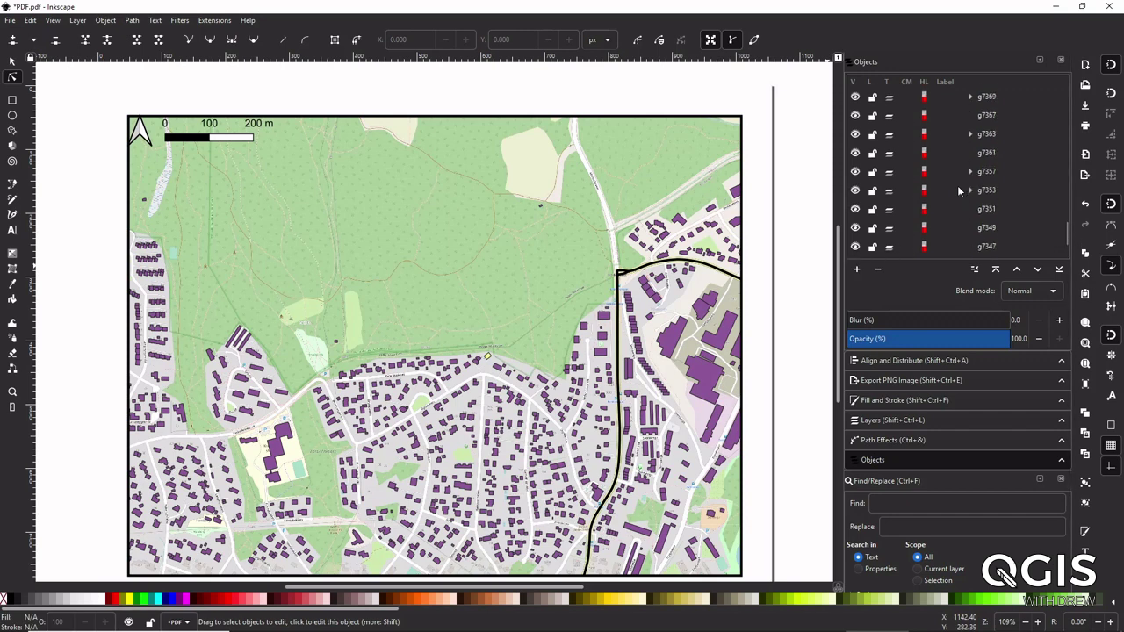
pyautogui.scroll(1, 957, 185)
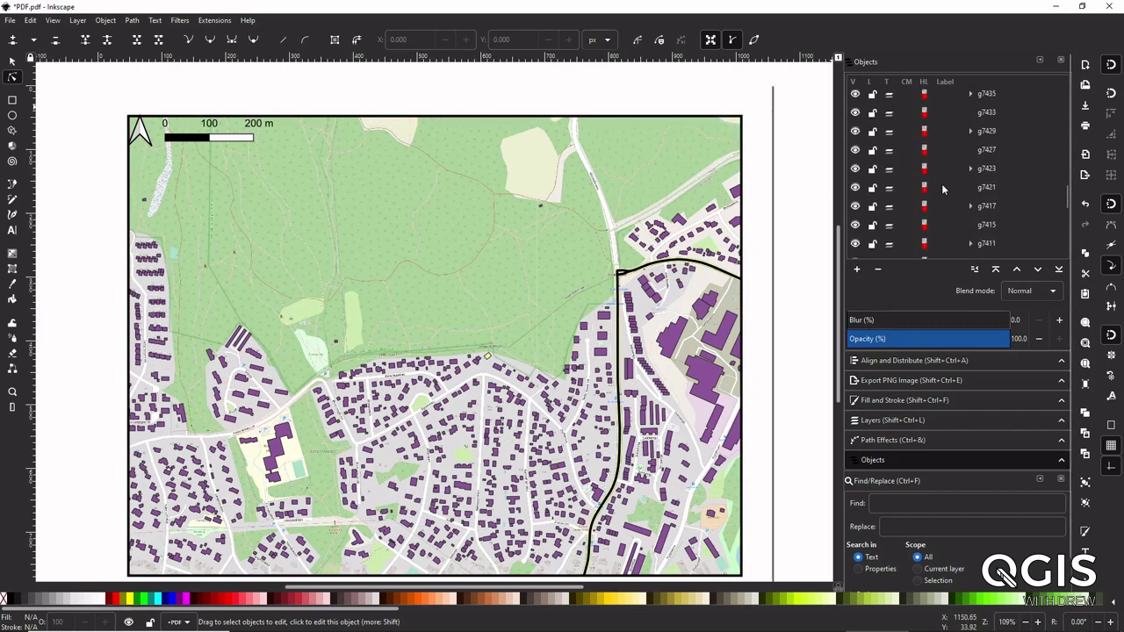
pyautogui.scroll(-2, 841, 261)
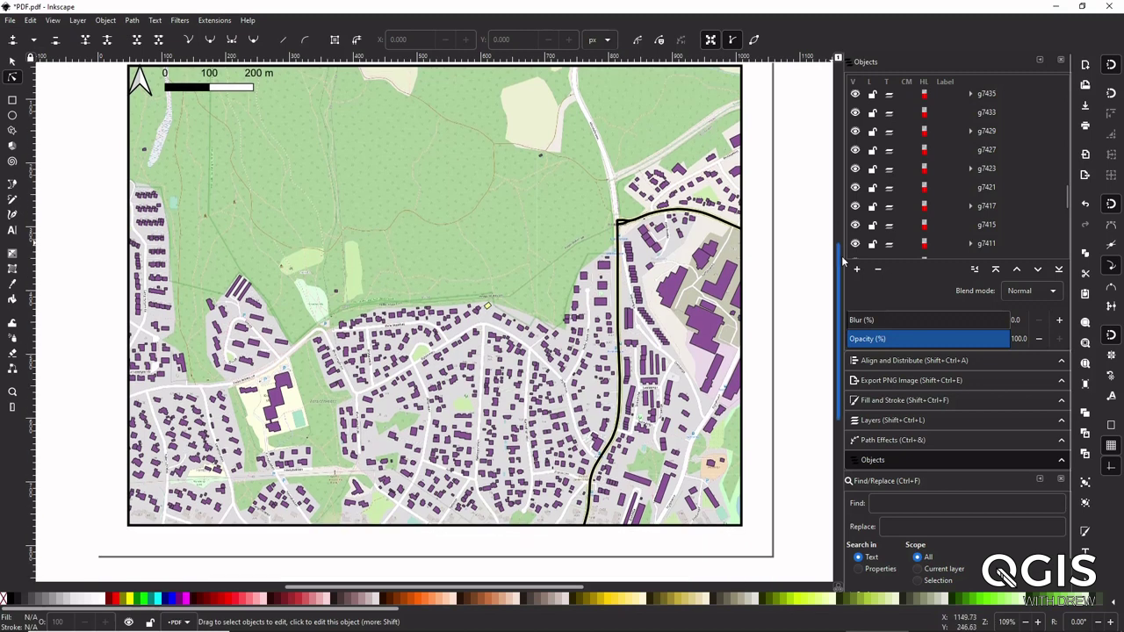
pyautogui.scroll(1, 841, 260)
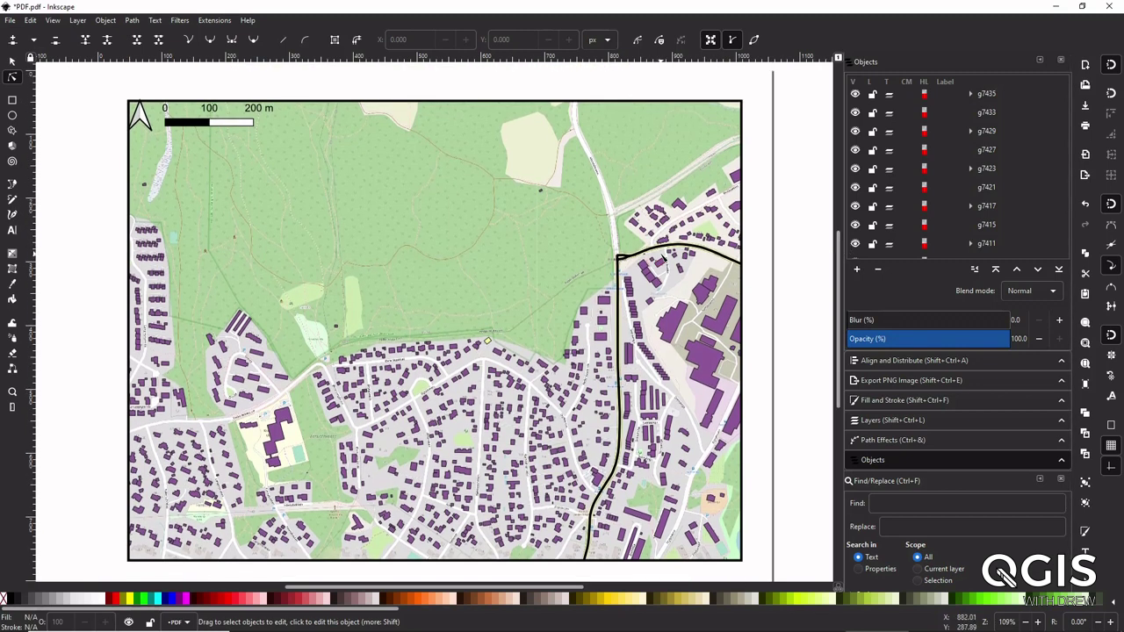